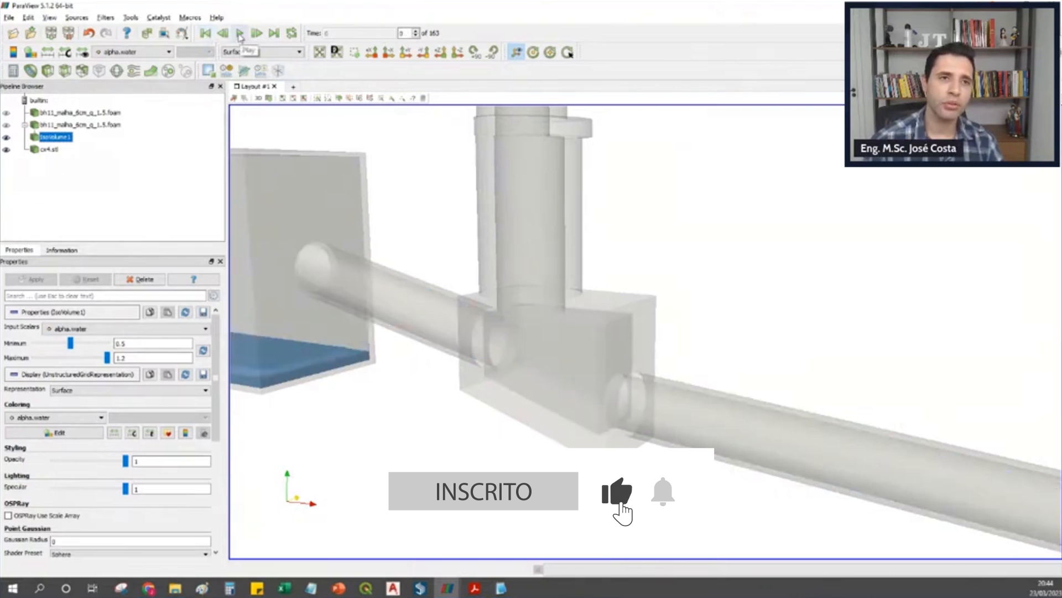
- Play the water-flow animation from the first time step and pause it partway to view the tank and first junction box
scroll(439, 223, "down", 3)
scroll(462, 233, "up", 2)
left_click(240, 33)
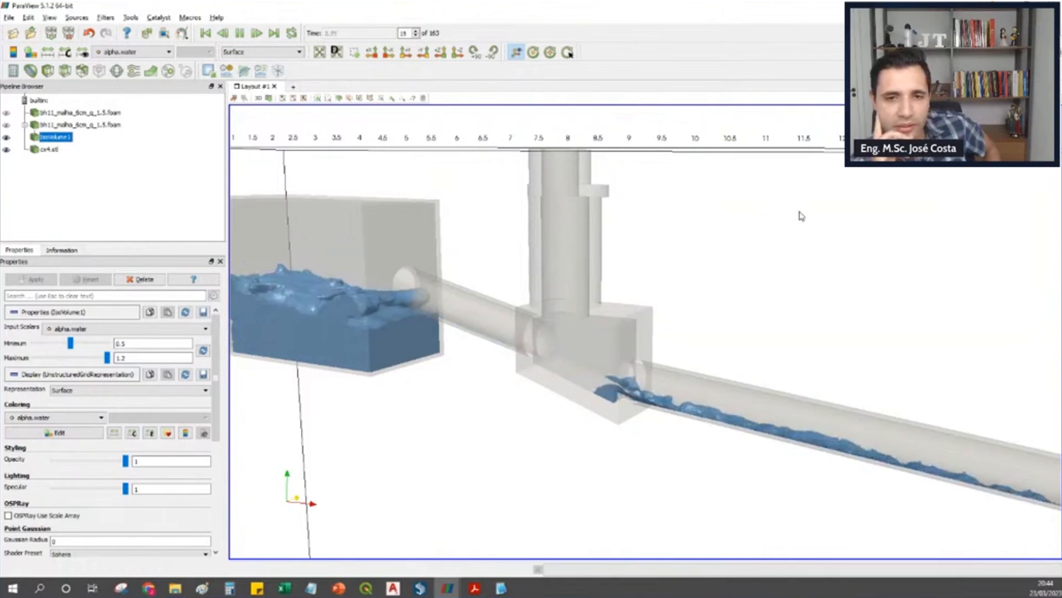
left_click(240, 33)
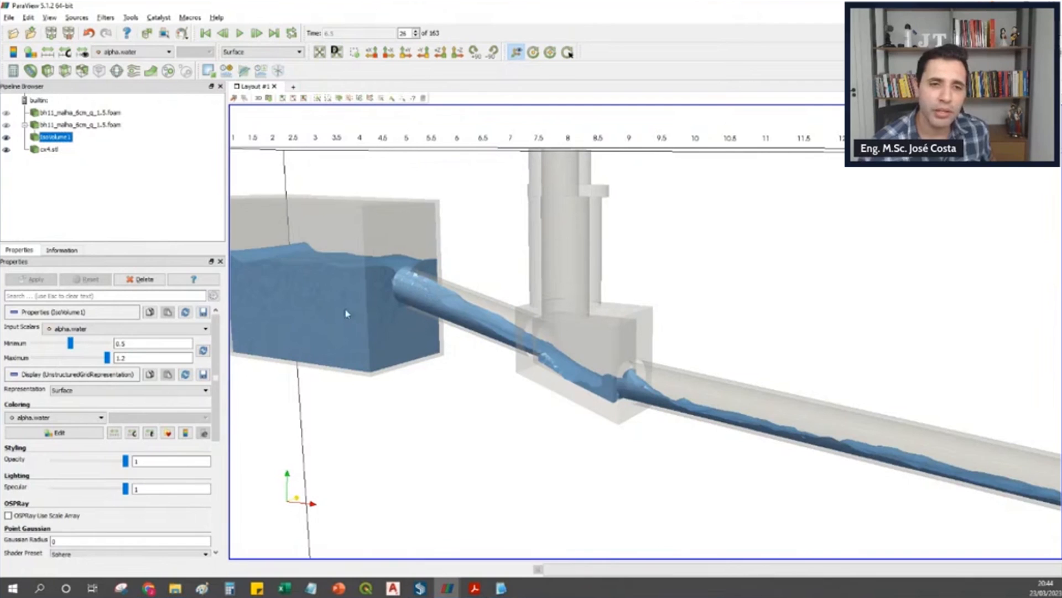
- Replay the water-flow animation from the first time step, with the tank, inlet pipe and first junction box in view
left_click(206, 33)
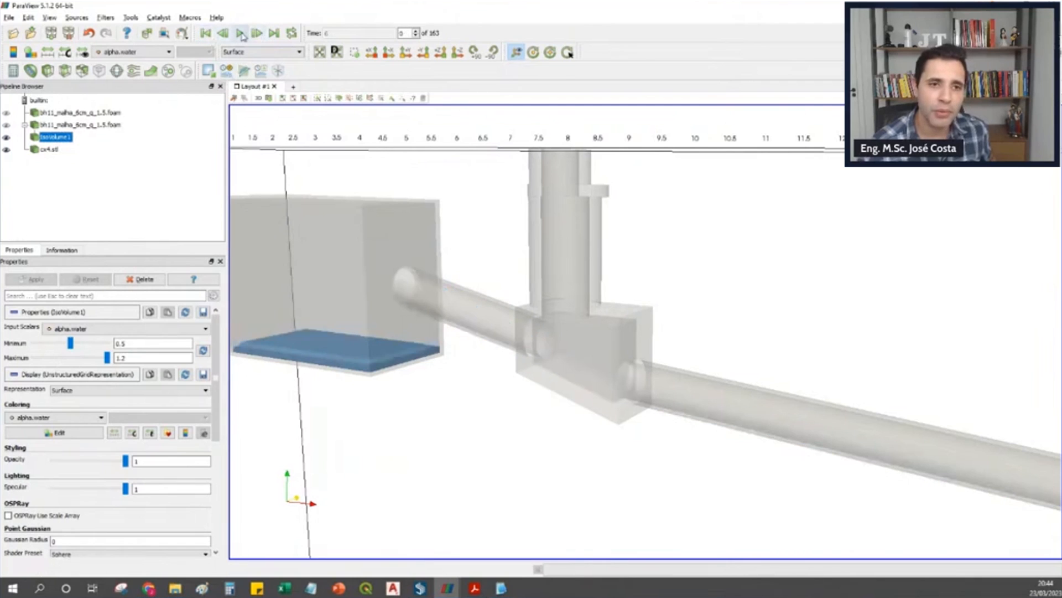
left_click(242, 34)
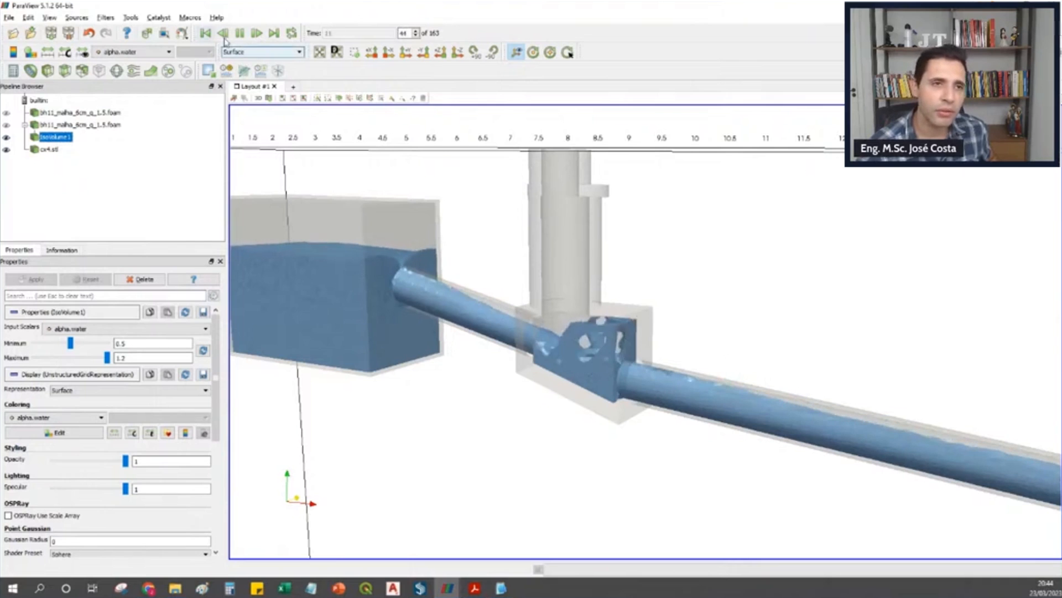
left_click(205, 33)
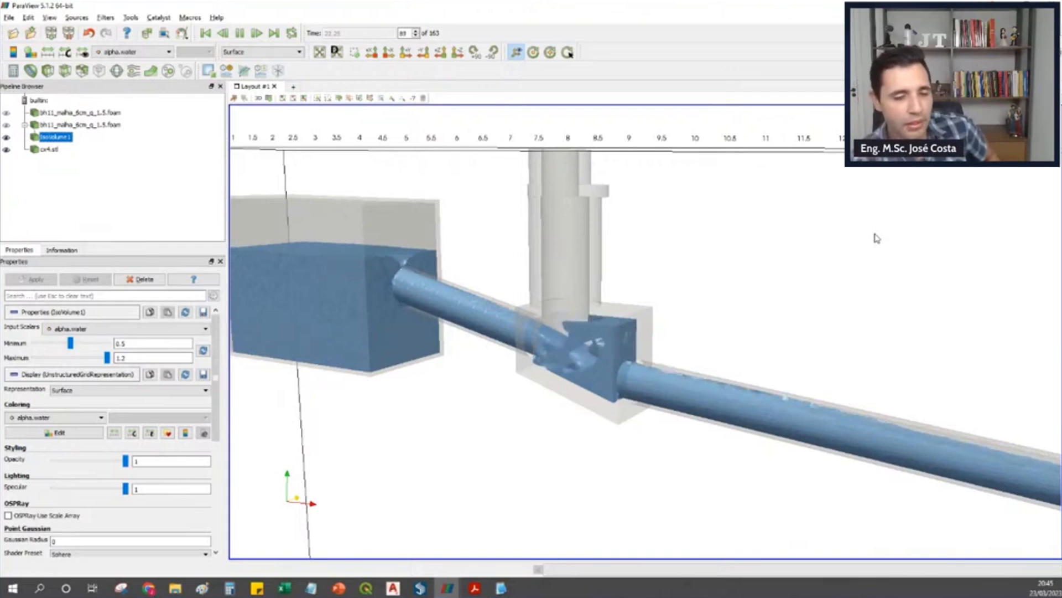
- Examine the water flow along the long pipe and in the two downstream shafts as the animation runs to its end
scroll(731, 345, "down", 1)
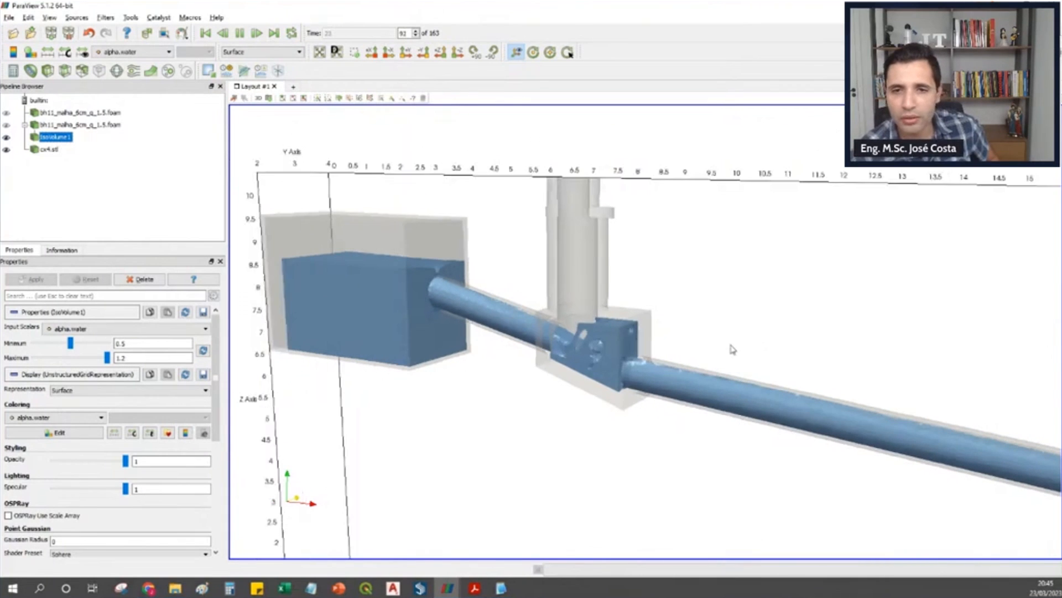
scroll(730, 348, "down", 3)
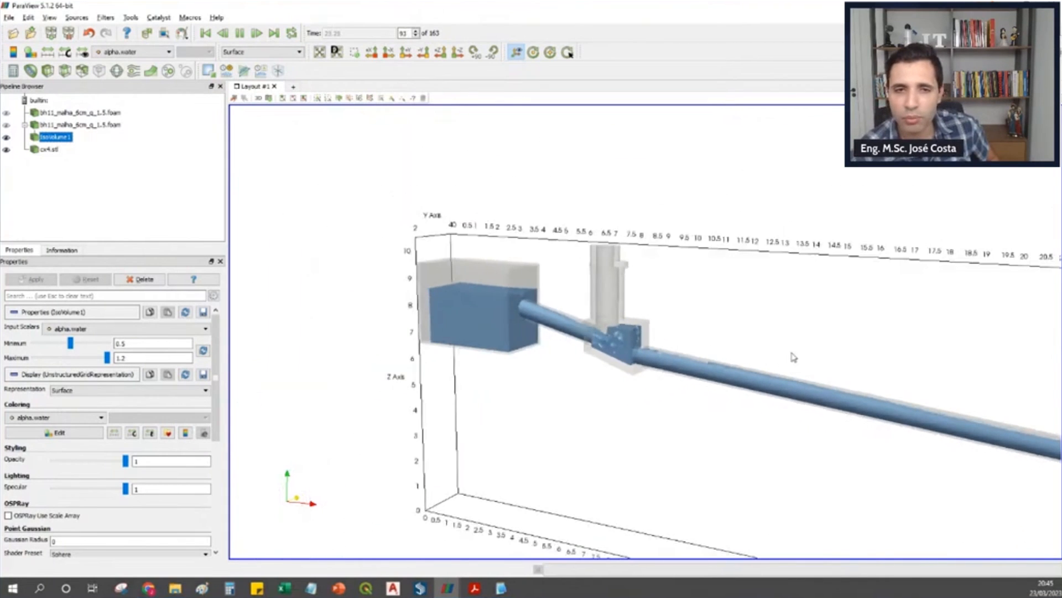
scroll(754, 346, "up", 5)
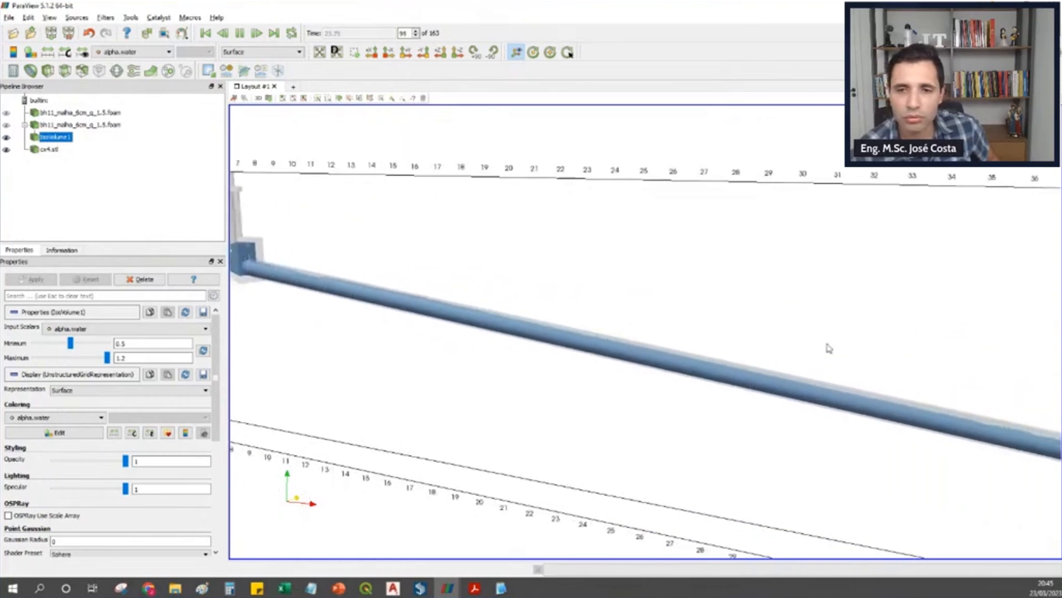
middle_click_drag(803, 338, 565, 307)
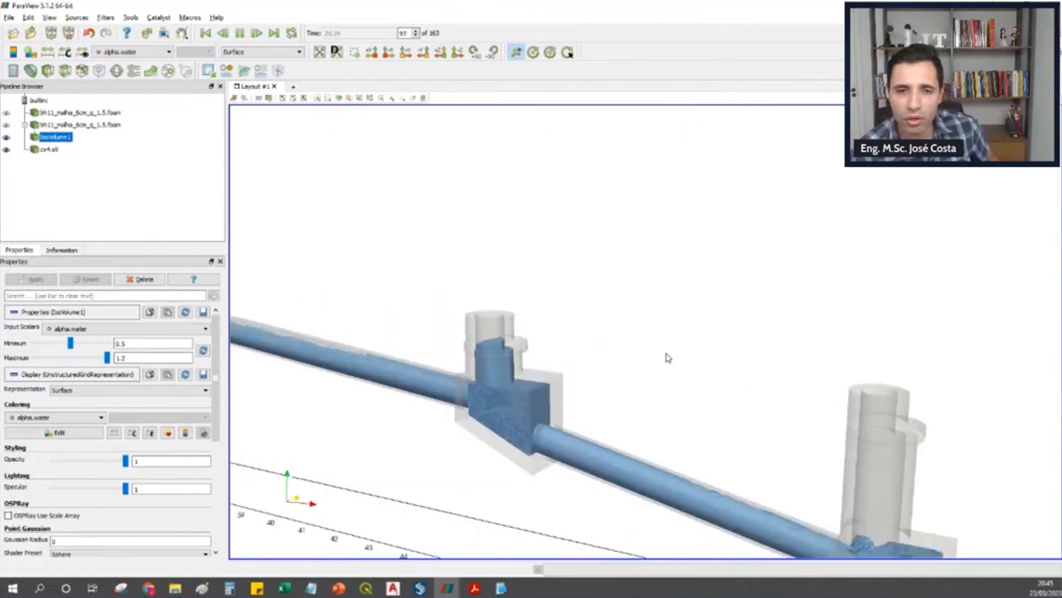
middle_click_drag(637, 385, 676, 346)
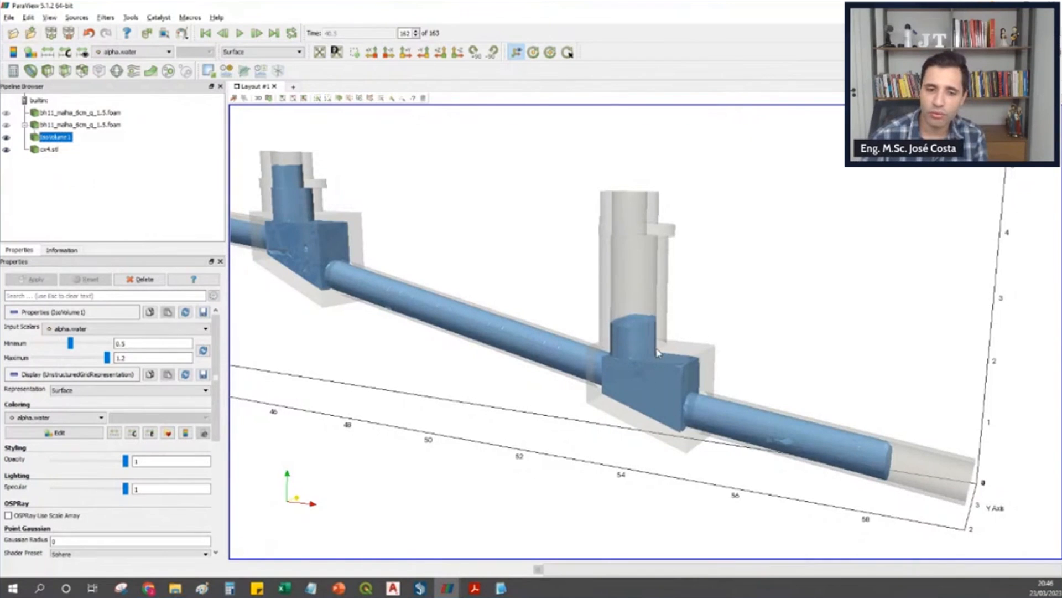
scroll(651, 331, "down", 4)
middle_click_drag(497, 277, 657, 303)
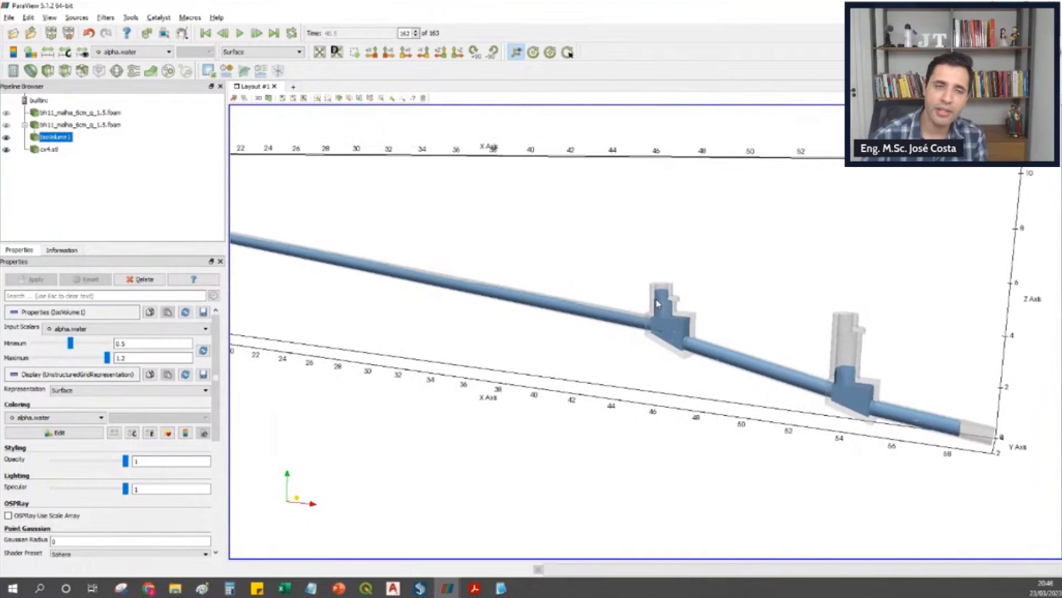
- Color the IsoVolume1 water body by the velocity field U, shown as magnitude
left_click(114, 54)
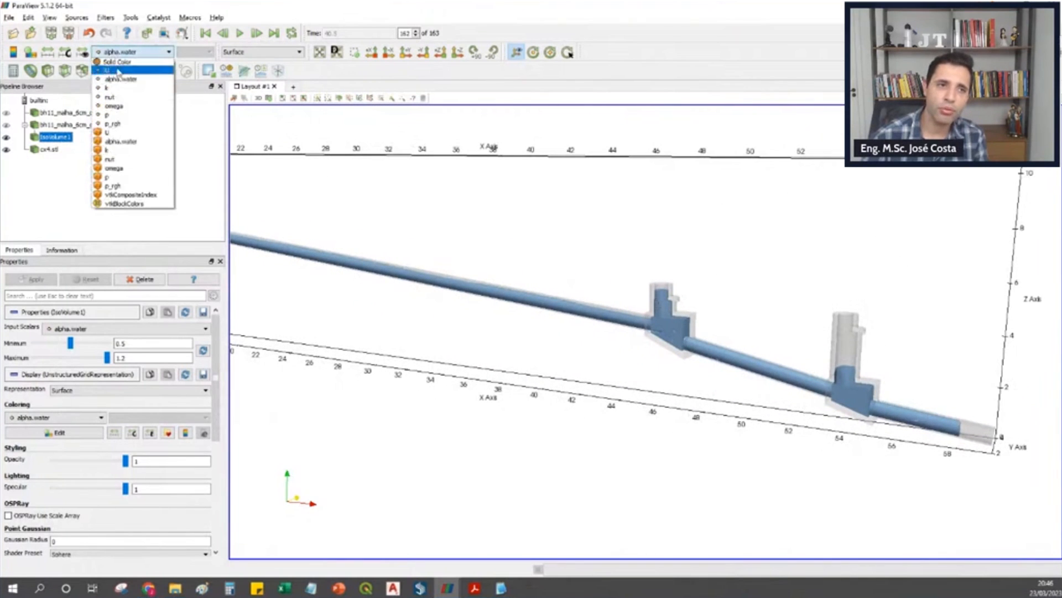
left_click(108, 70)
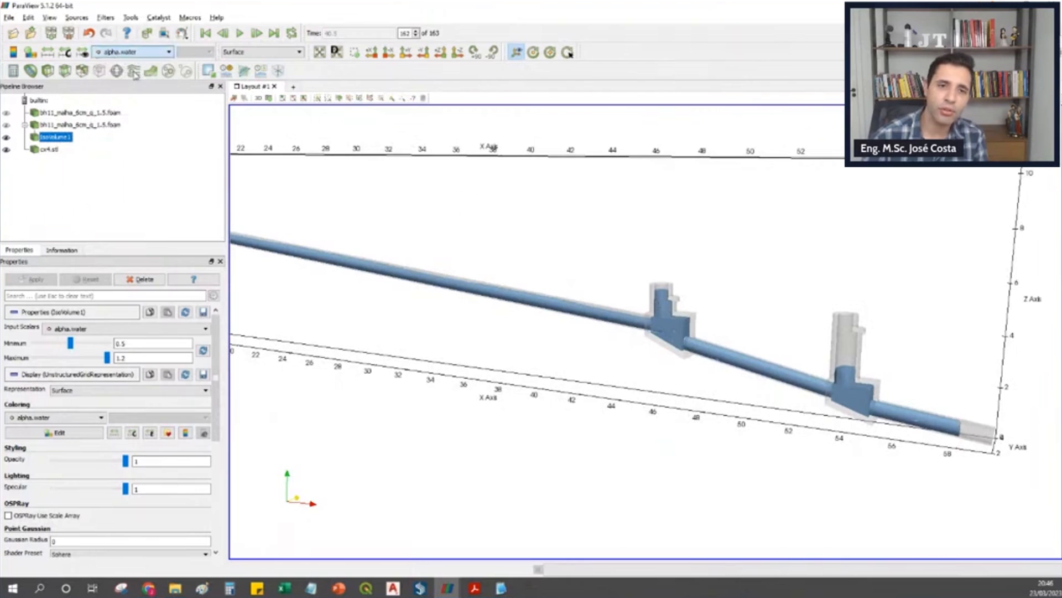
scroll(627, 313, "up", 5)
scroll(627, 314, "up", 3)
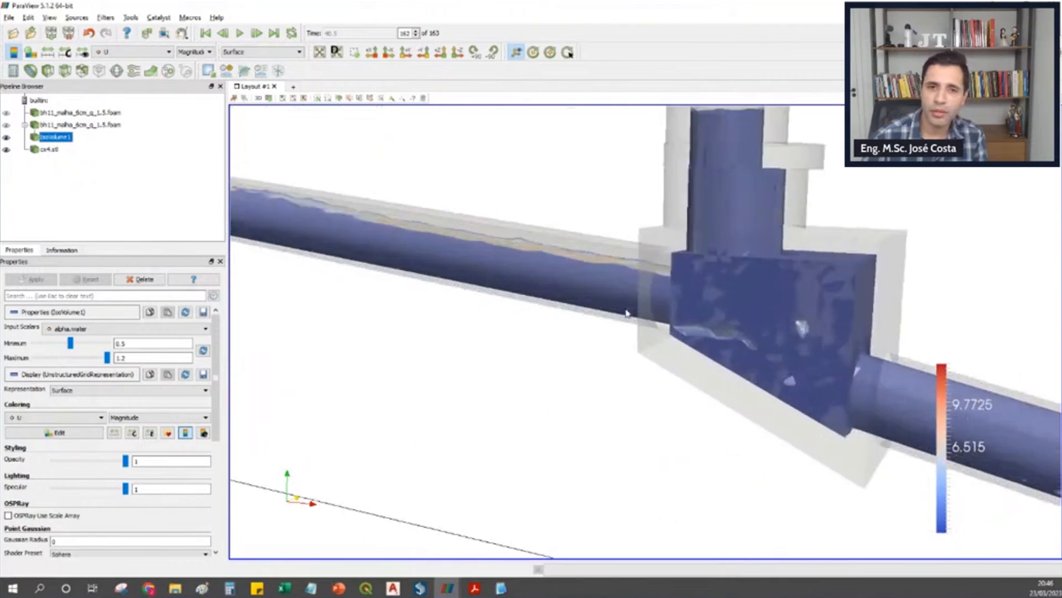
left_click_drag(623, 308, 584, 320)
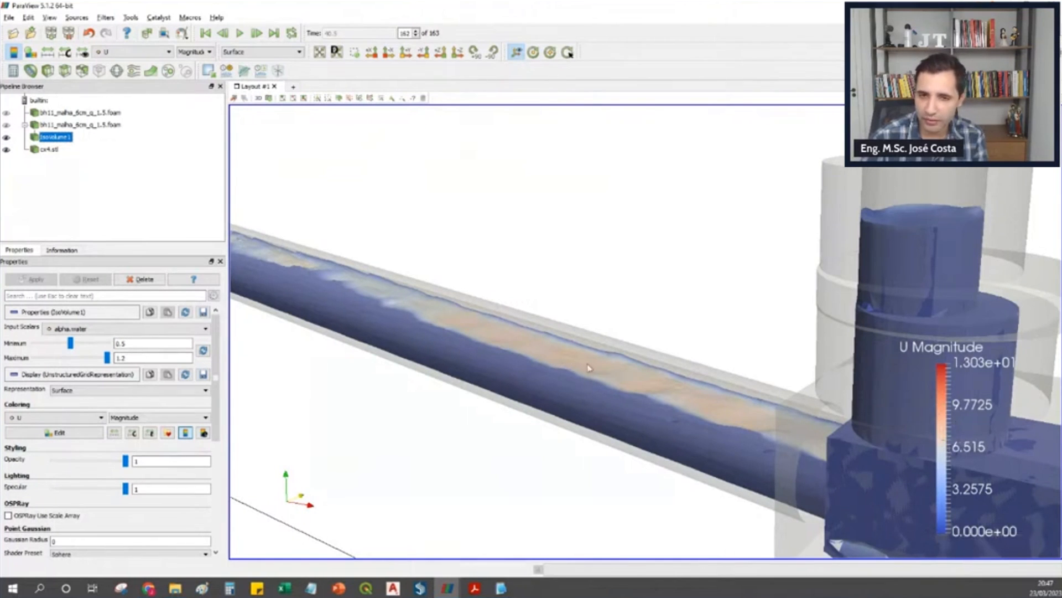
- Examine the velocity magnitude on the water surface at the outlet pipe's end and along the pipes between the downstream shafts
scroll(536, 336, "down", 10)
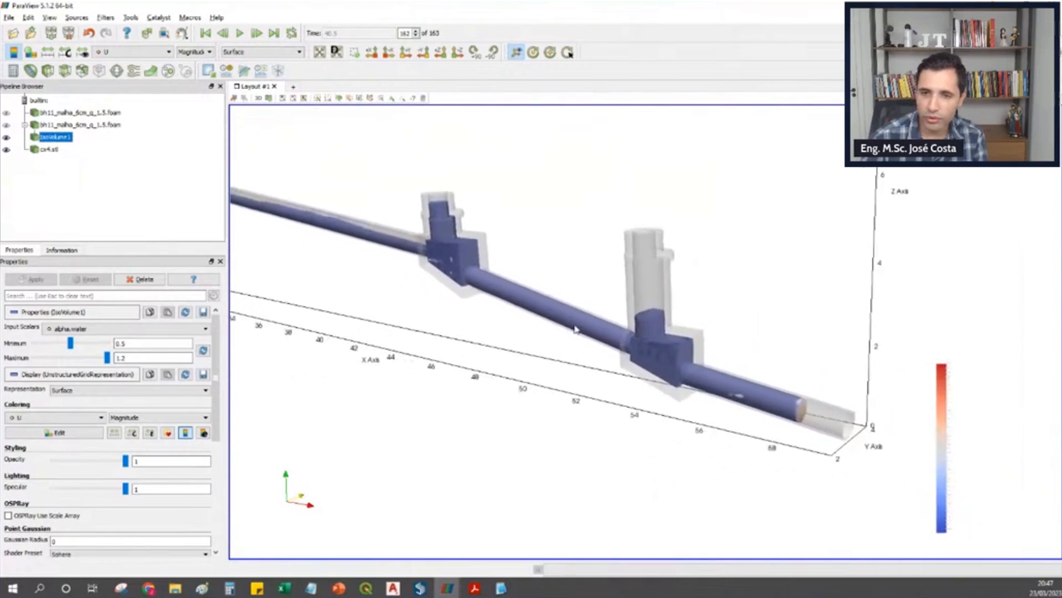
scroll(546, 320, "up", 10)
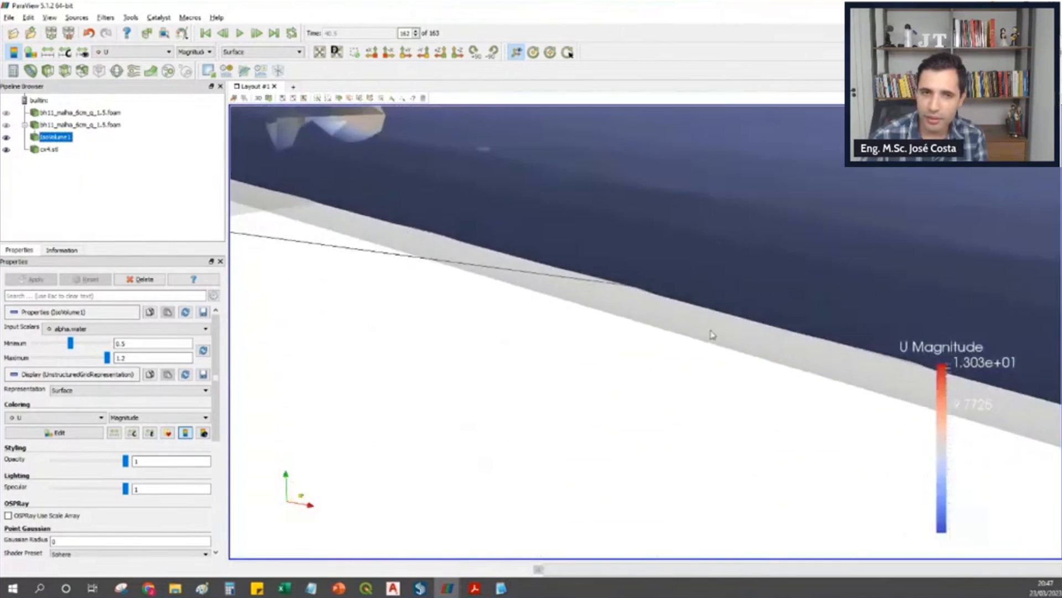
scroll(667, 343, "down", 5)
scroll(640, 332, "up", 6)
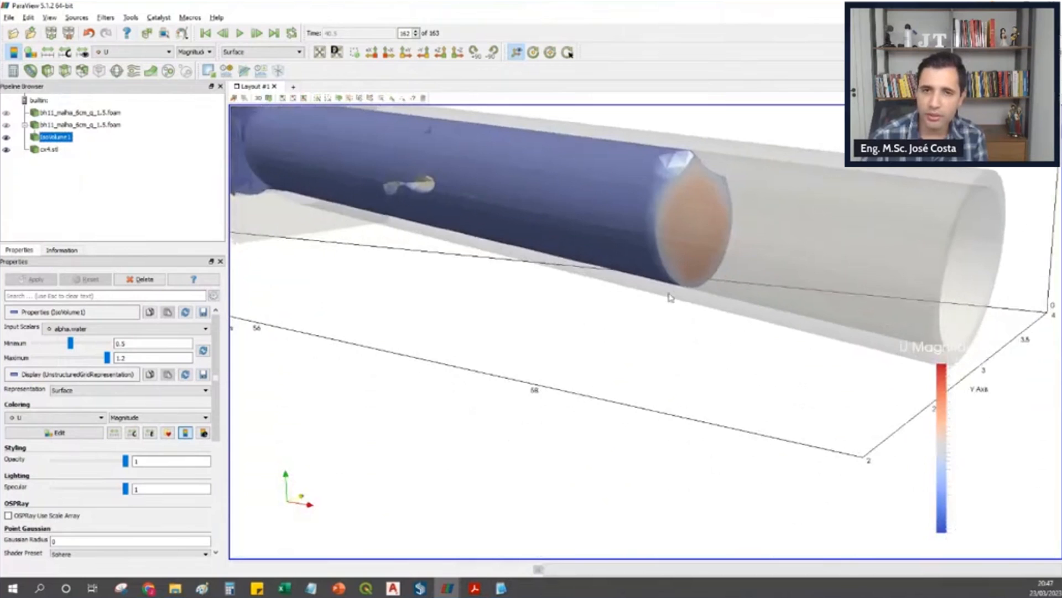
middle_click_drag(652, 314, 639, 319)
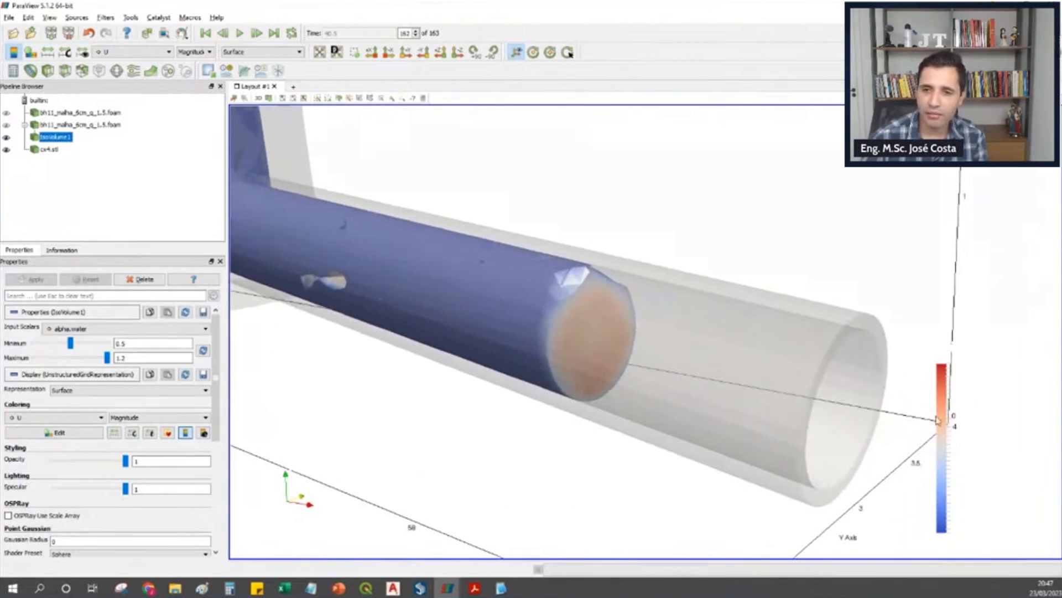
middle_click_drag(768, 406, 802, 410)
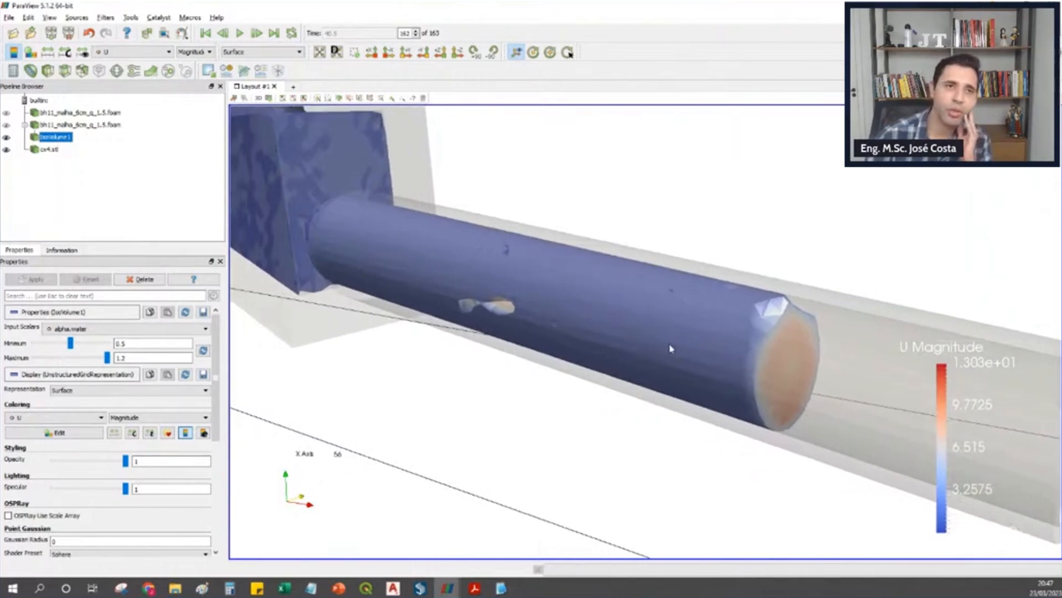
scroll(652, 358, "down", 7)
middle_click_drag(474, 292, 647, 360)
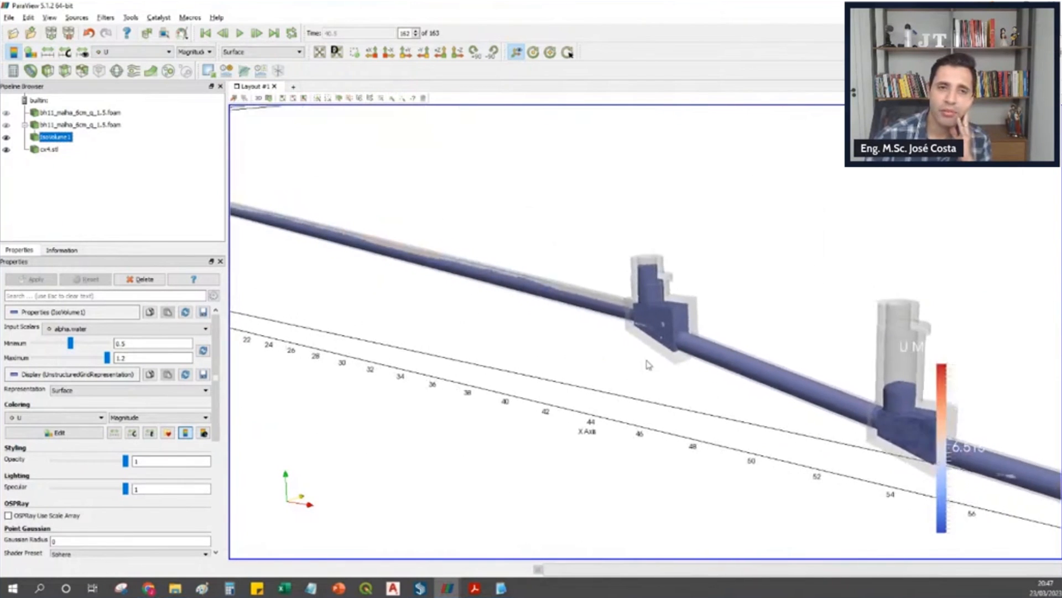
scroll(466, 276, "down", 2)
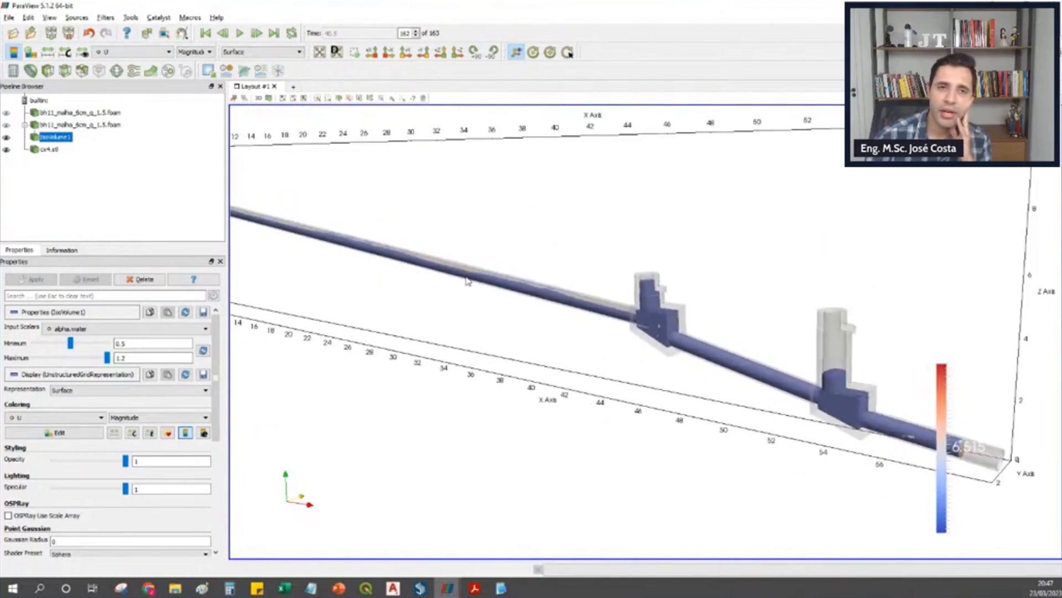
- Color the IsoVolume1 water body by the pressure field p
left_click(160, 53)
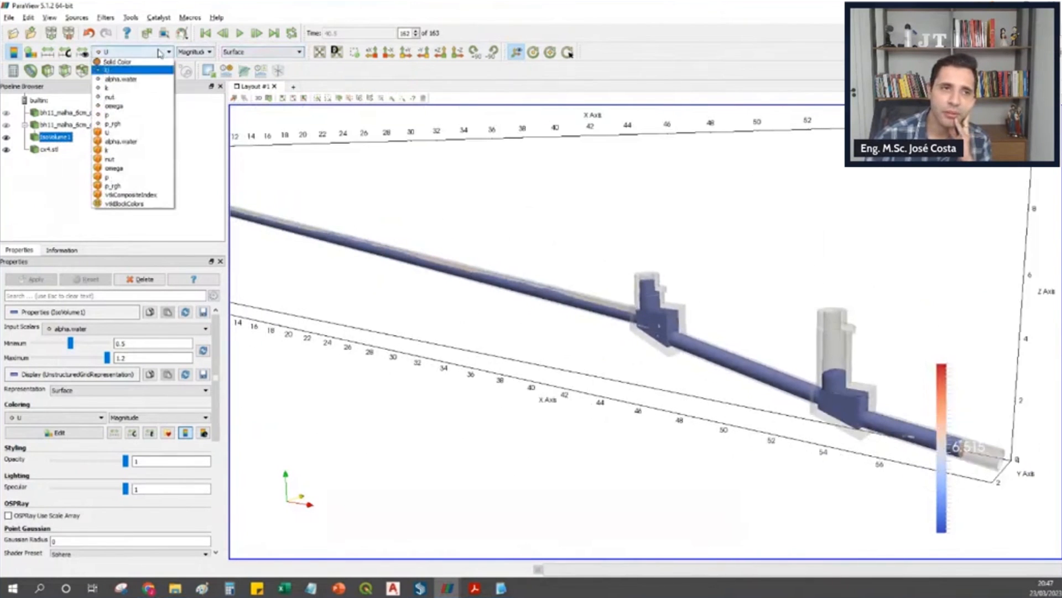
left_click(131, 116)
scroll(669, 342, "up", 6)
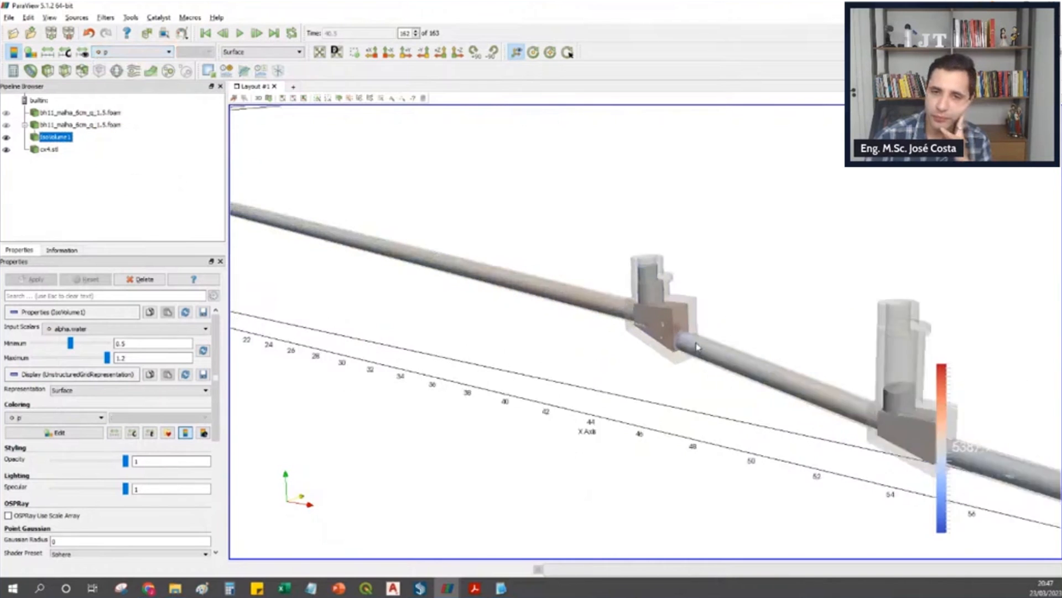
middle_click_drag(764, 336, 686, 310)
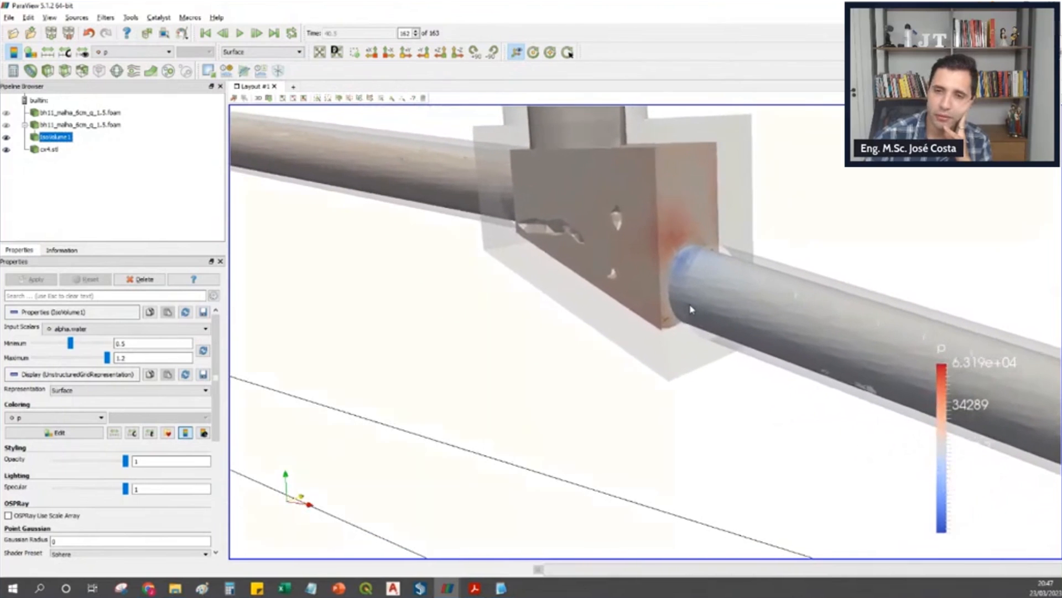
- Examine the pressure distribution where the pipes leave the two downstream junction boxes
left_click_drag(690, 308, 651, 312)
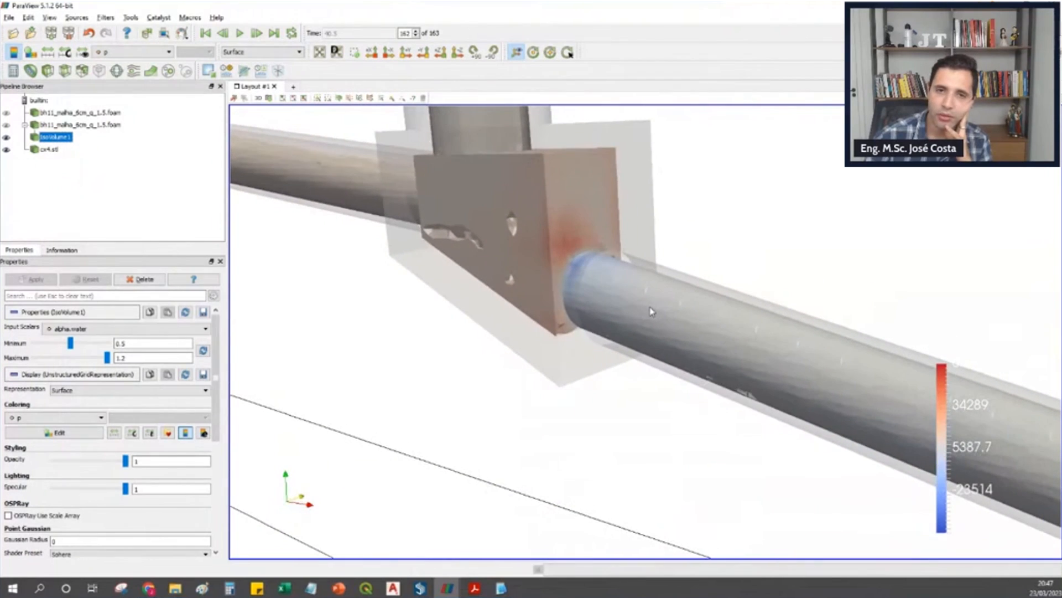
scroll(553, 249, "up", 5)
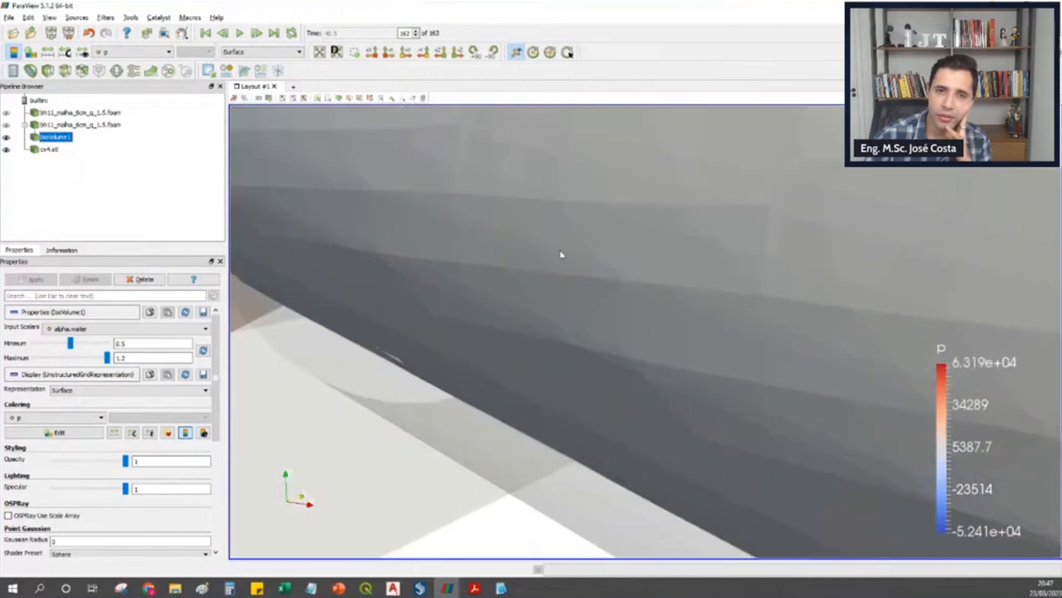
scroll(561, 254, "down", 5)
scroll(636, 425, "up", 5)
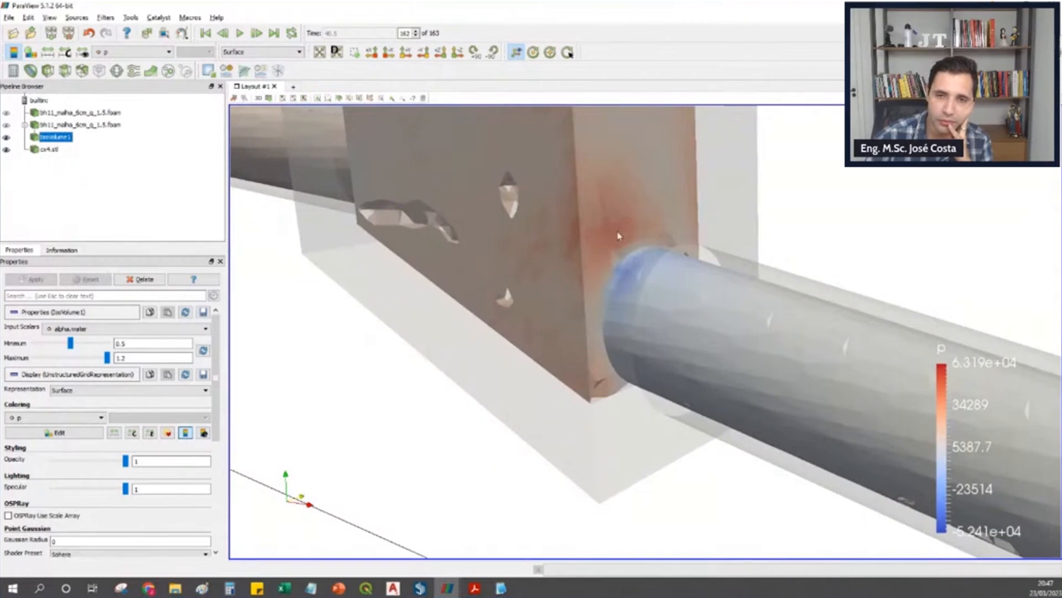
scroll(586, 282, "down", 5)
middle_click_drag(802, 315, 635, 315)
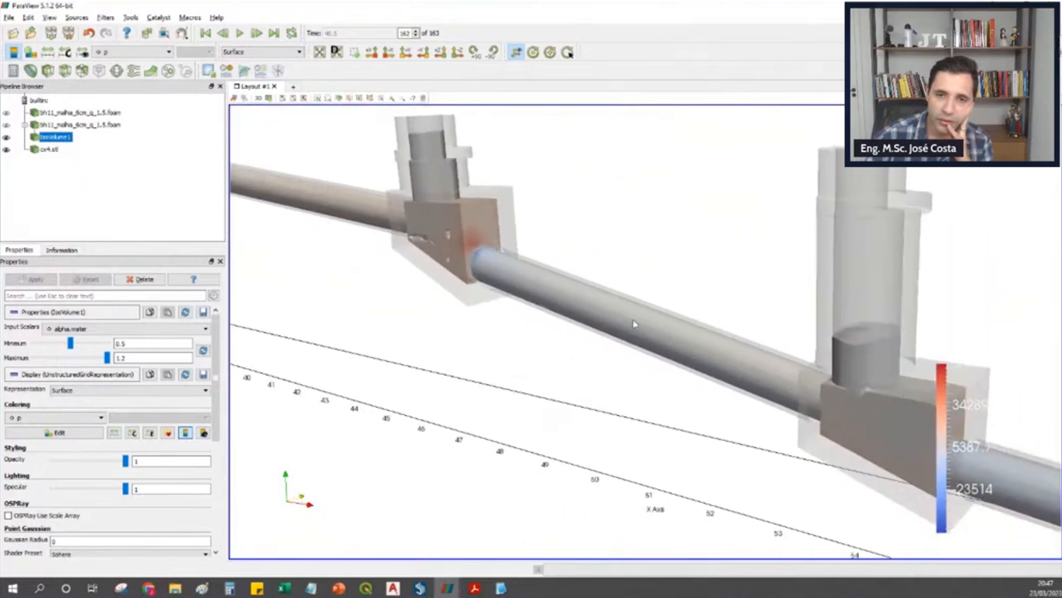
scroll(612, 304, "up", 5)
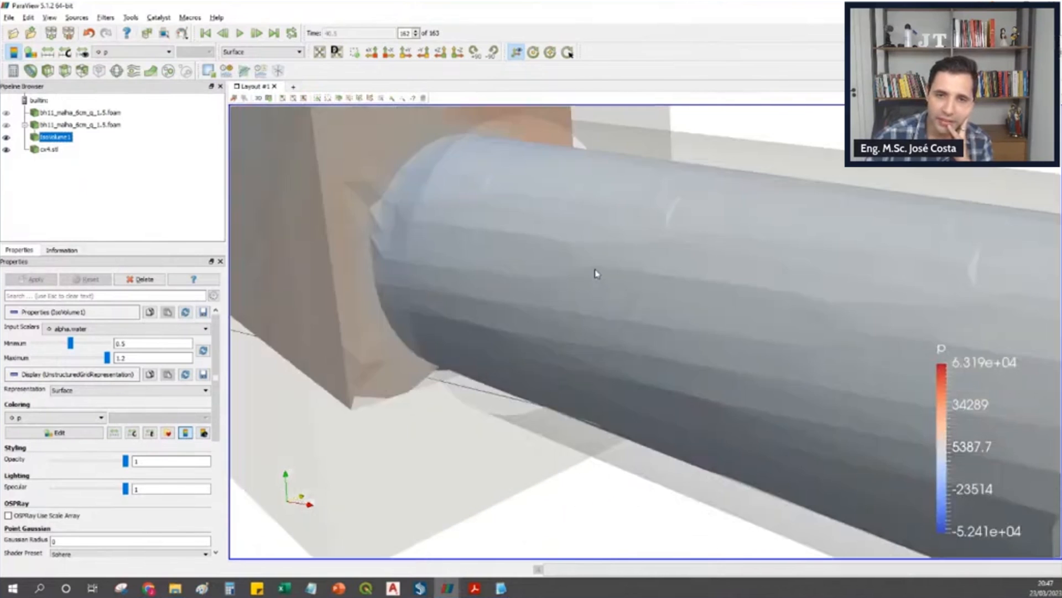
left_click_drag(596, 274, 540, 200)
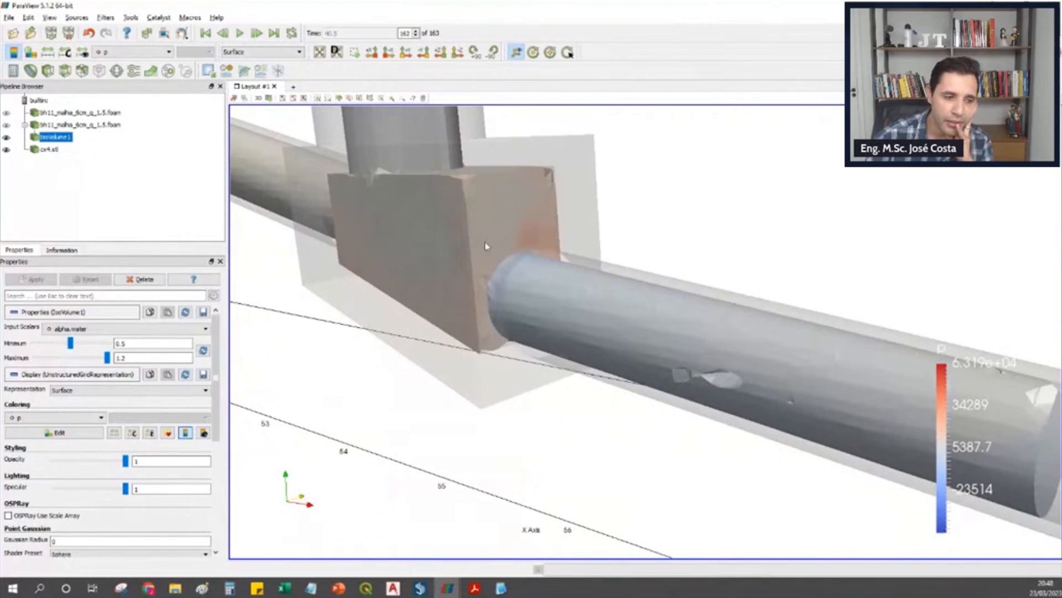
- Examine the pressure distribution along the long pipe leaving the first junction box near the tank
scroll(657, 304, "down", 10)
middle_click_drag(354, 228, 636, 326)
scroll(391, 254, "up", 5)
middle_click_drag(534, 303, 730, 360)
scroll(400, 272, "up", 2)
scroll(400, 272, "up", 2)
scroll(415, 266, "down", 2)
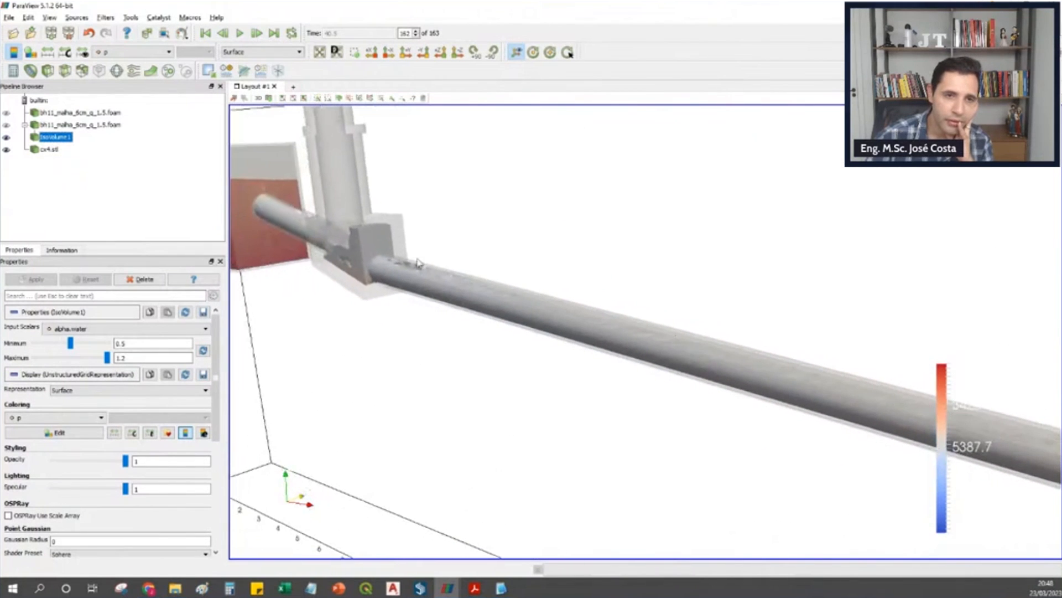
scroll(332, 277, "up", 3)
middle_click_drag(437, 298, 469, 308)
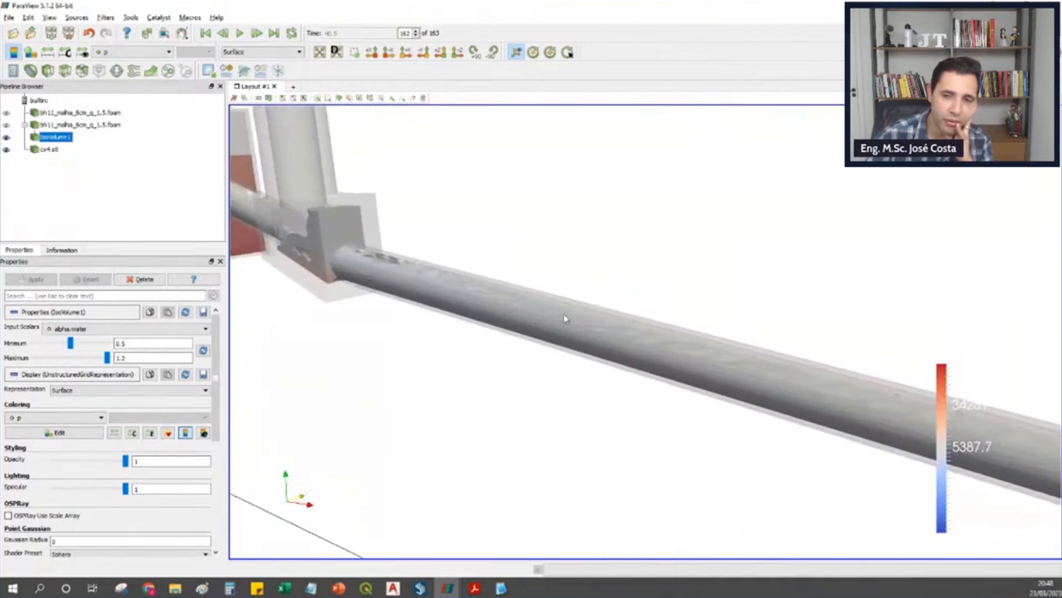
scroll(481, 301, "down", 3)
middle_click_drag(780, 389, 524, 320)
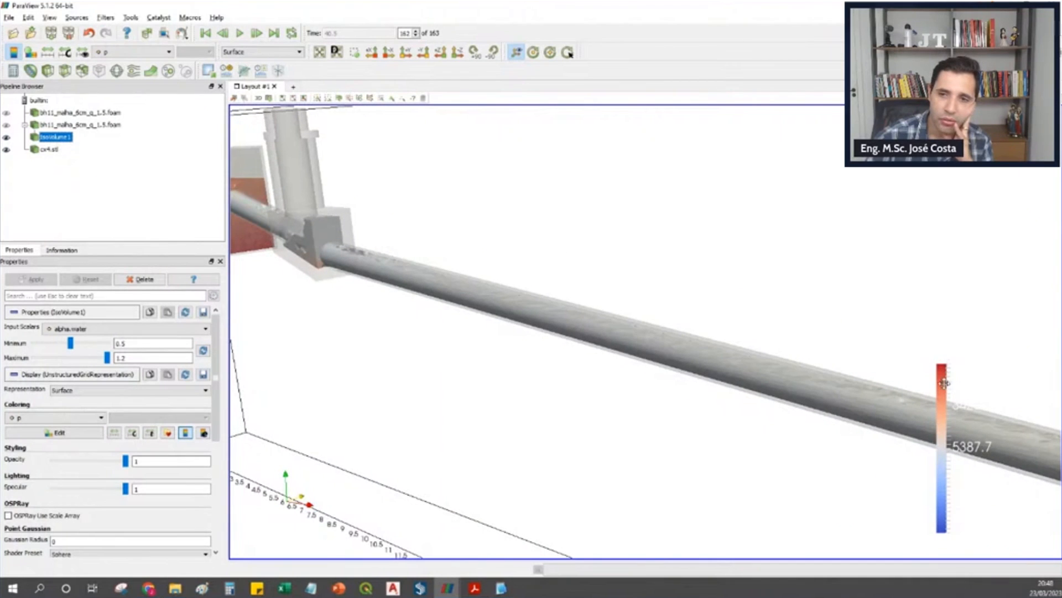
scroll(411, 243, "down", 1)
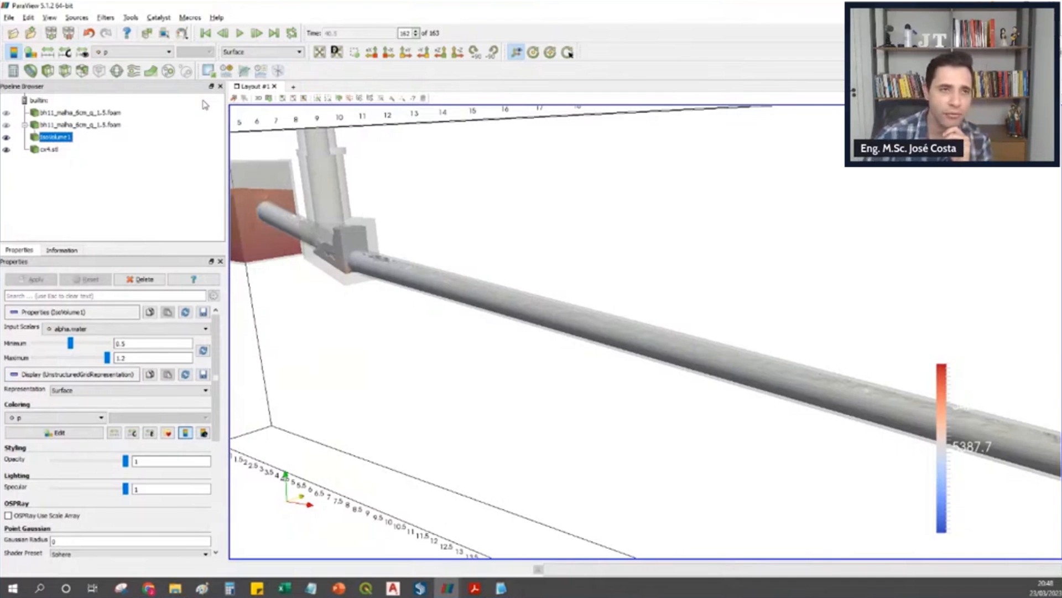
- Color the IsoVolume1 water body by the alpha.water field
left_click(161, 52)
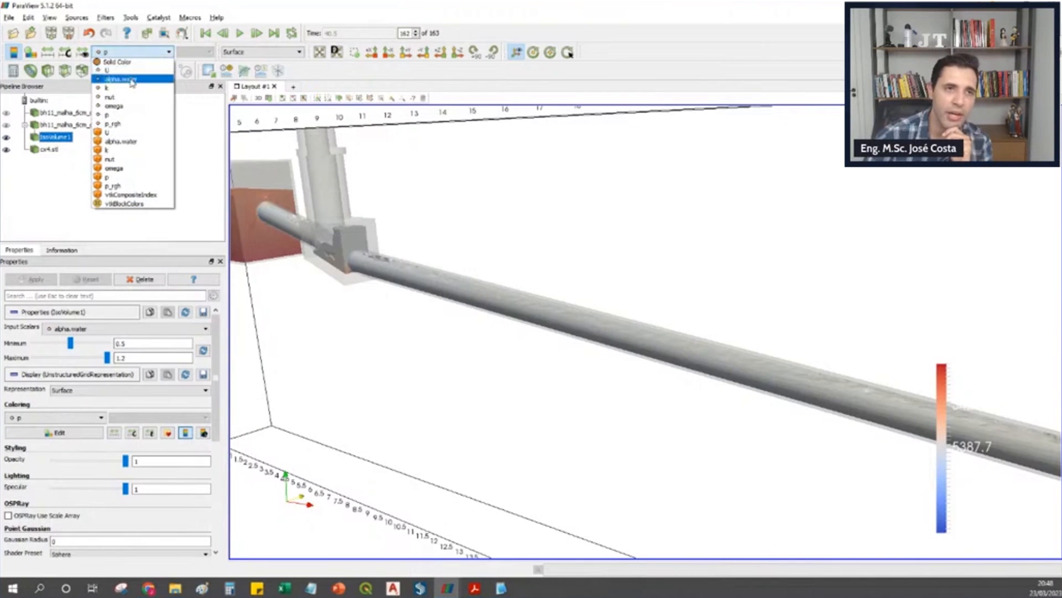
left_click(131, 81)
scroll(590, 360, "down", 5)
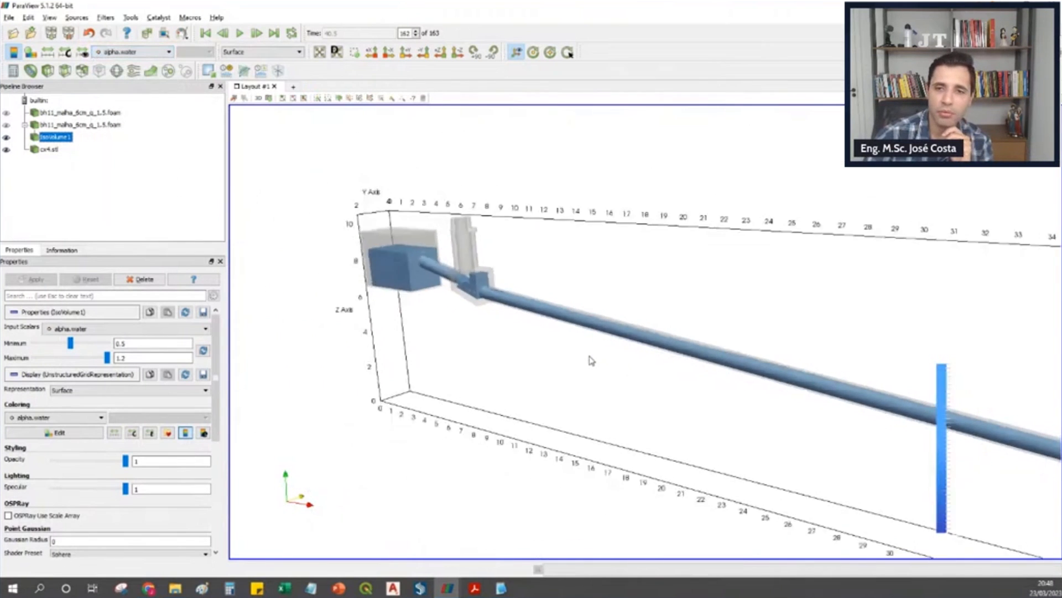
scroll(695, 337, "down", 4)
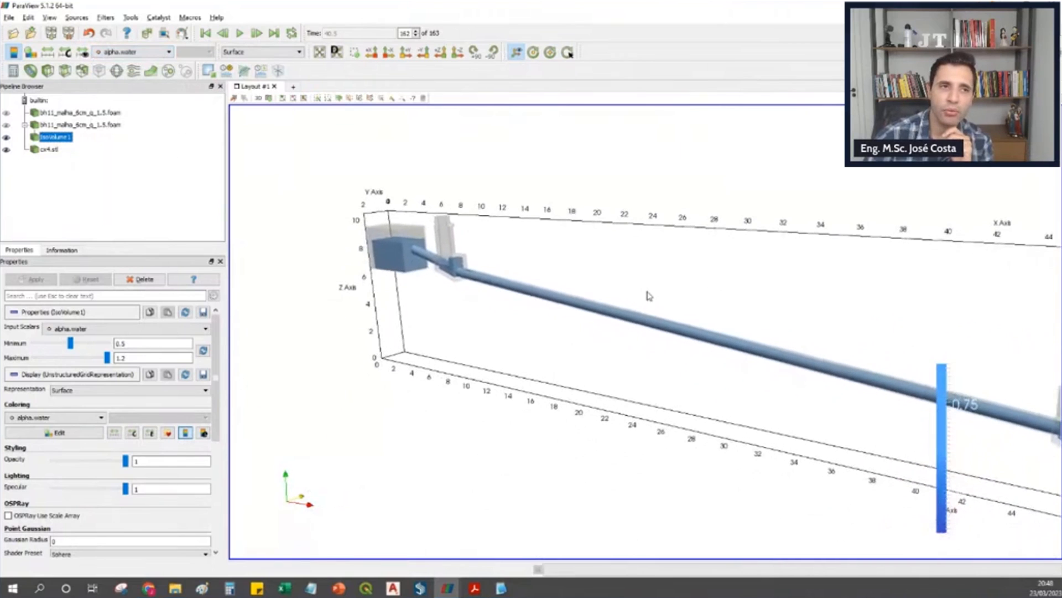
- Add a Plot Over Line filter to IsoVolume1 and set the view background to light grey, RGB 200, 200, 200
left_click(247, 71)
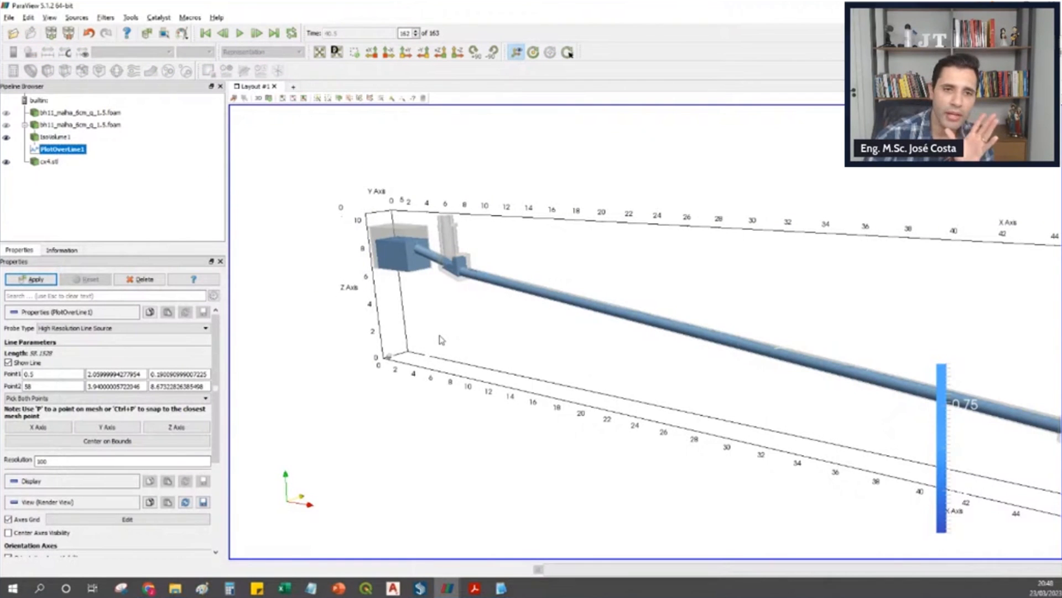
scroll(183, 371, "down", 5)
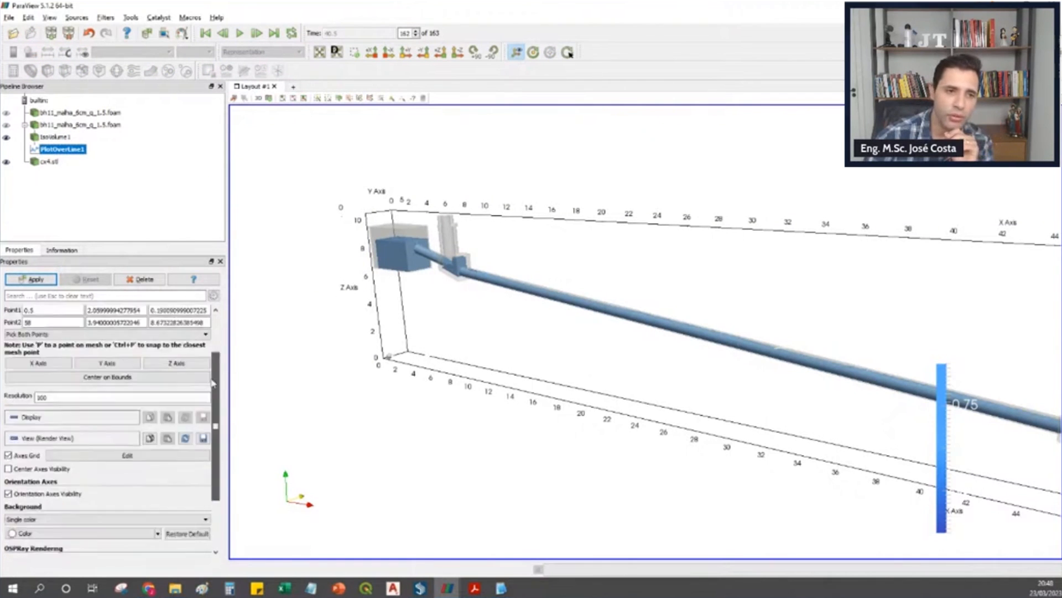
left_click(120, 455)
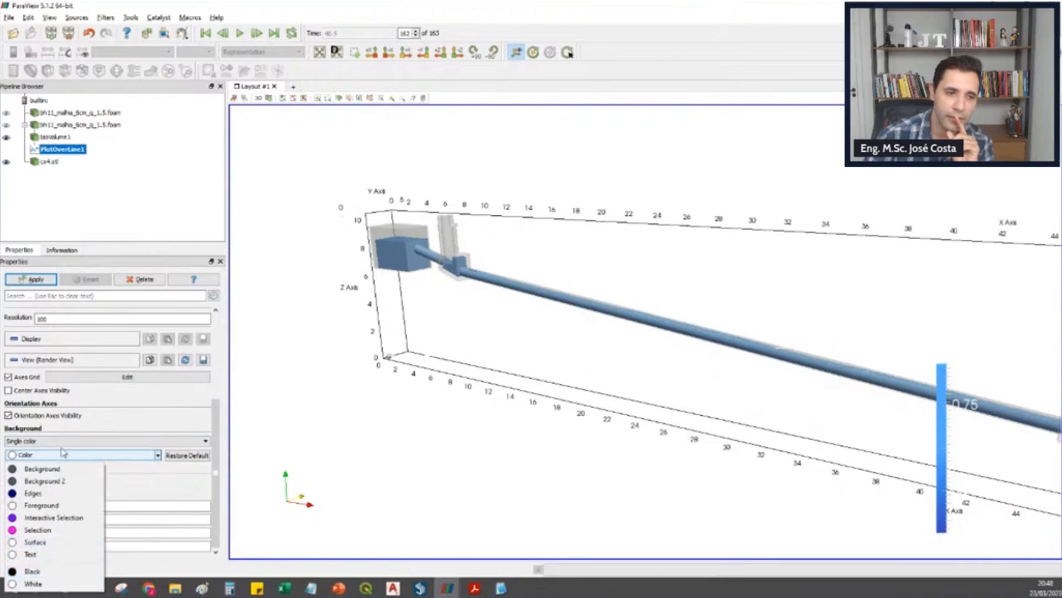
left_click(23, 455)
left_click(21, 455)
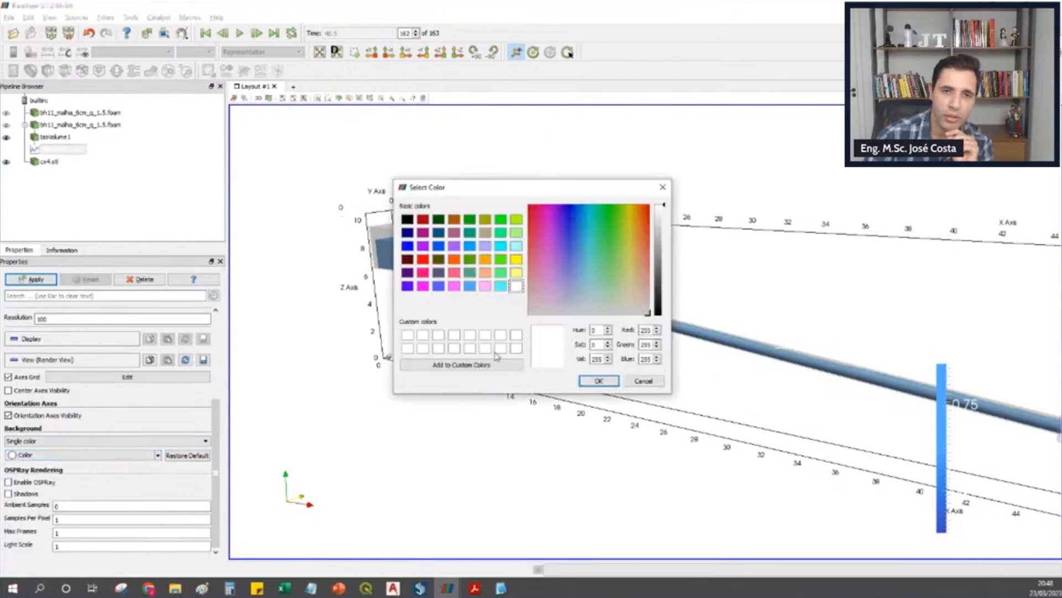
left_click_drag(664, 212, 663, 236)
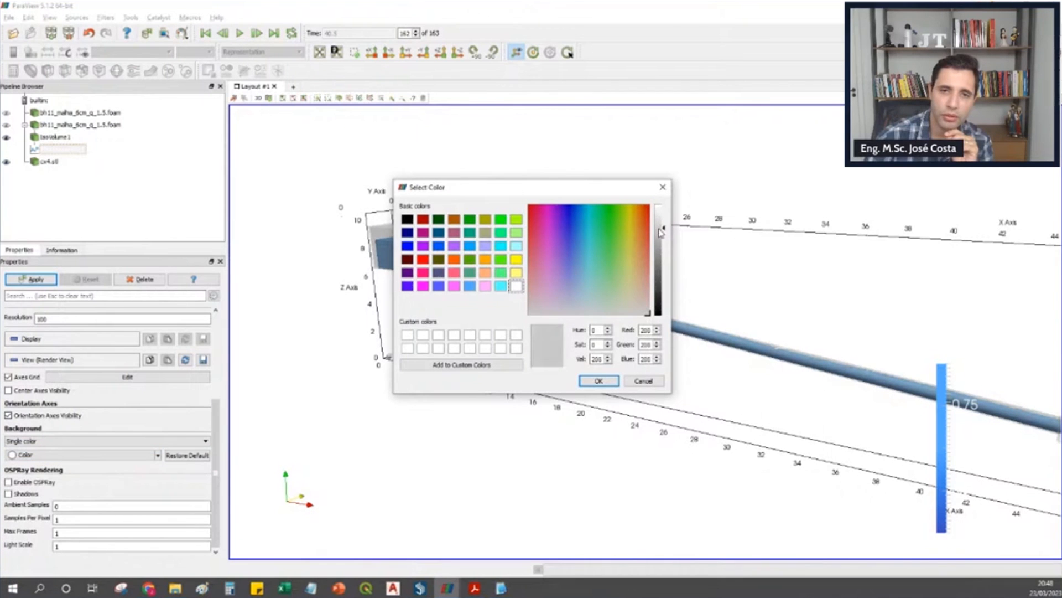
left_click(598, 380)
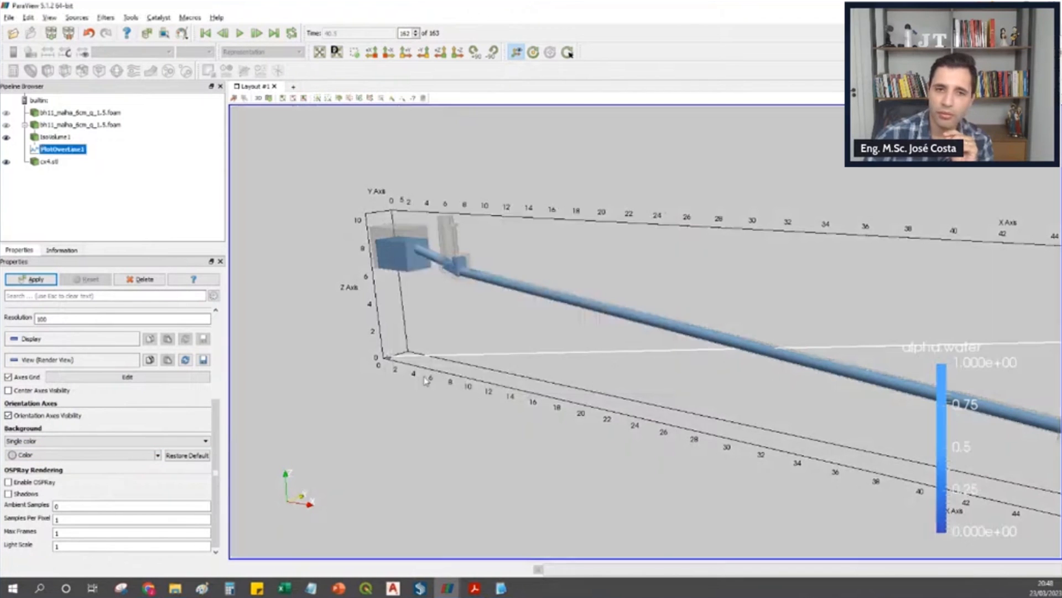
- Set the X coordinate of both Plot Over Line endpoints to 57, across the outlet pipe
middle_click_drag(735, 384, 383, 293)
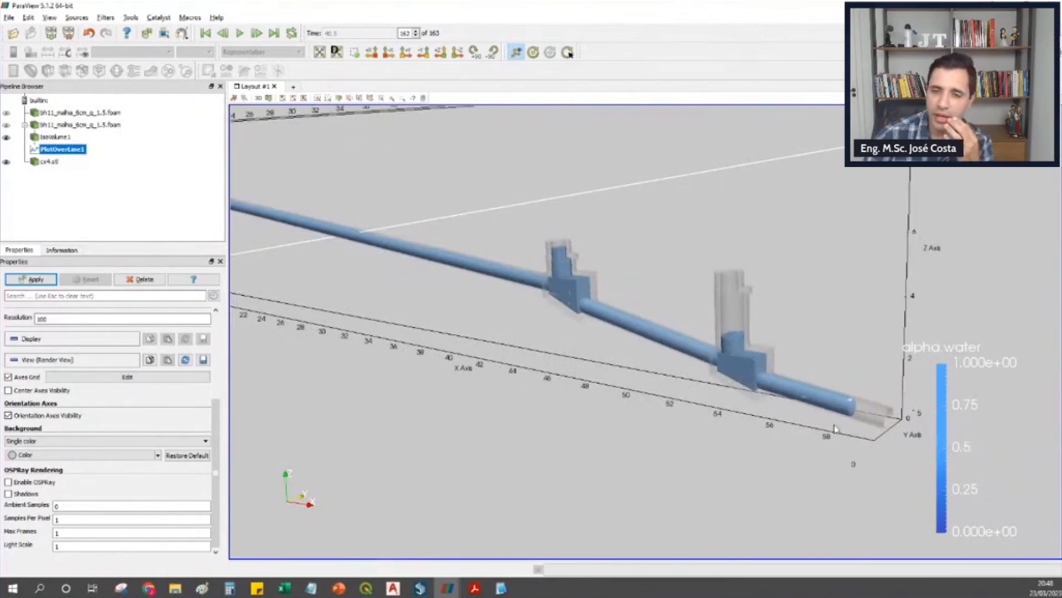
middle_click_drag(830, 429, 775, 416)
scroll(774, 417, "up", 1)
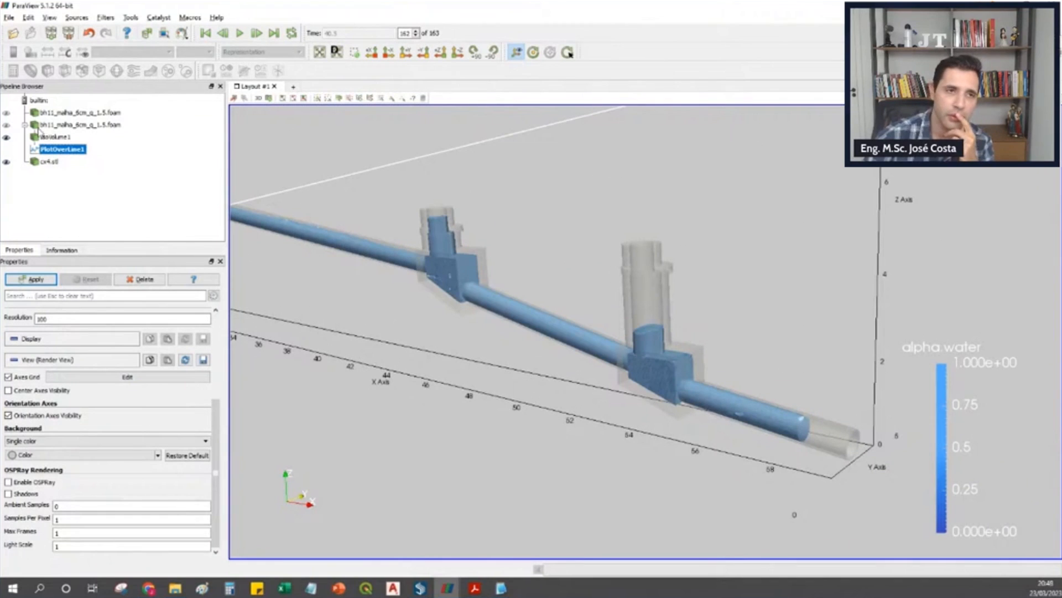
left_click_drag(218, 410, 228, 323)
left_click(64, 374)
type("57")
key("Tab")
type("57")
key("Tab")
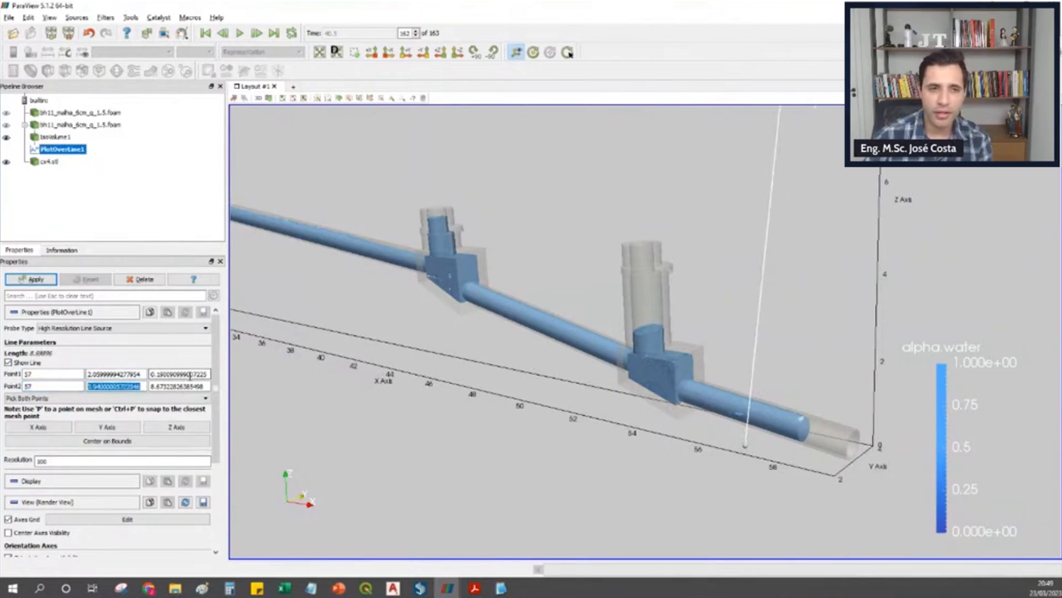
- Check the line over the outlet pipe from above and set the Y coordinate of both endpoints to 3
left_click_drag(854, 422, 848, 419)
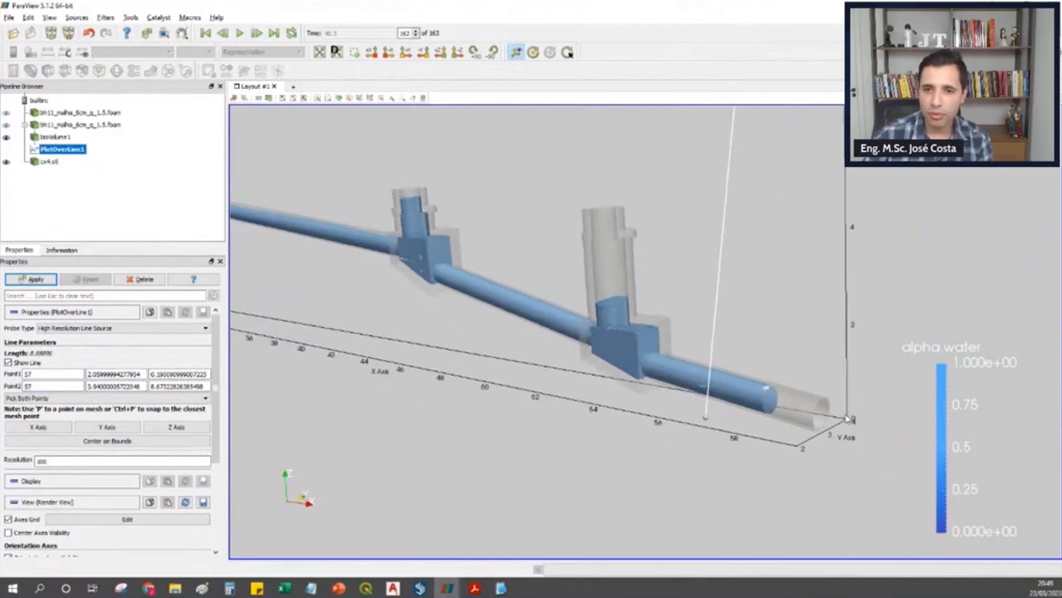
left_click(457, 53)
scroll(880, 340, "up", 2)
middle_click_drag(870, 337, 401, 307)
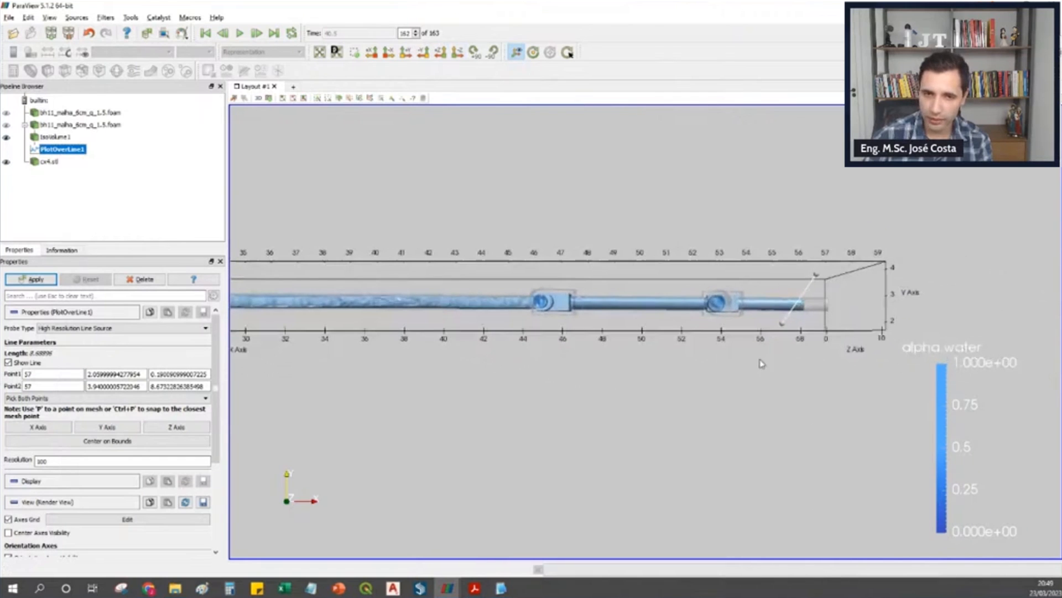
middle_click_drag(760, 360, 629, 358)
scroll(713, 293, "up", 5)
middle_click_drag(770, 306, 667, 323)
left_click(258, 98)
scroll(675, 331, "up", 8)
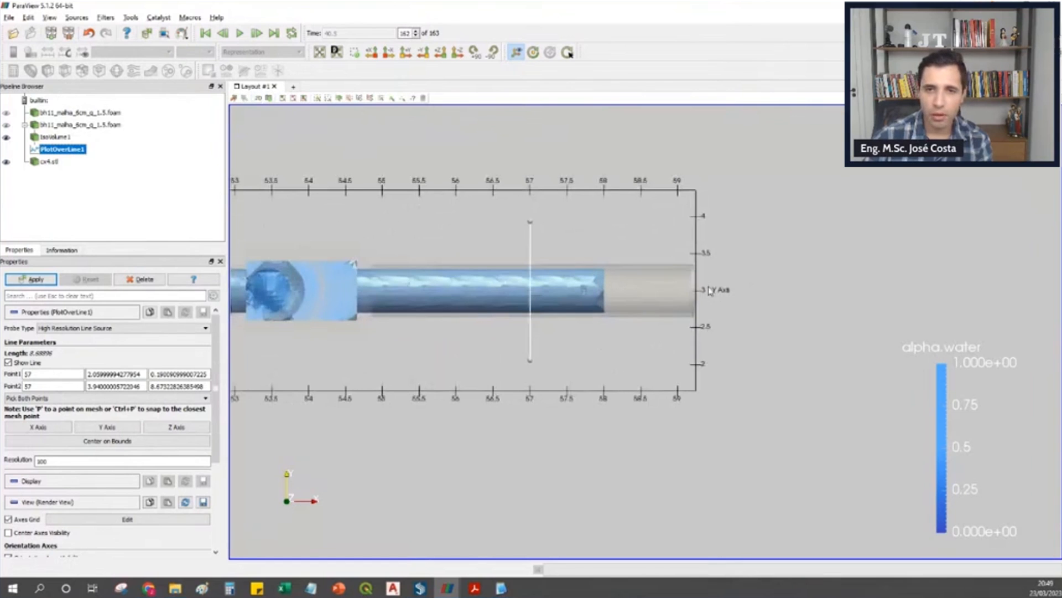
double_click(127, 374)
type("3")
double_click(116, 386)
type("3")
key("Return")
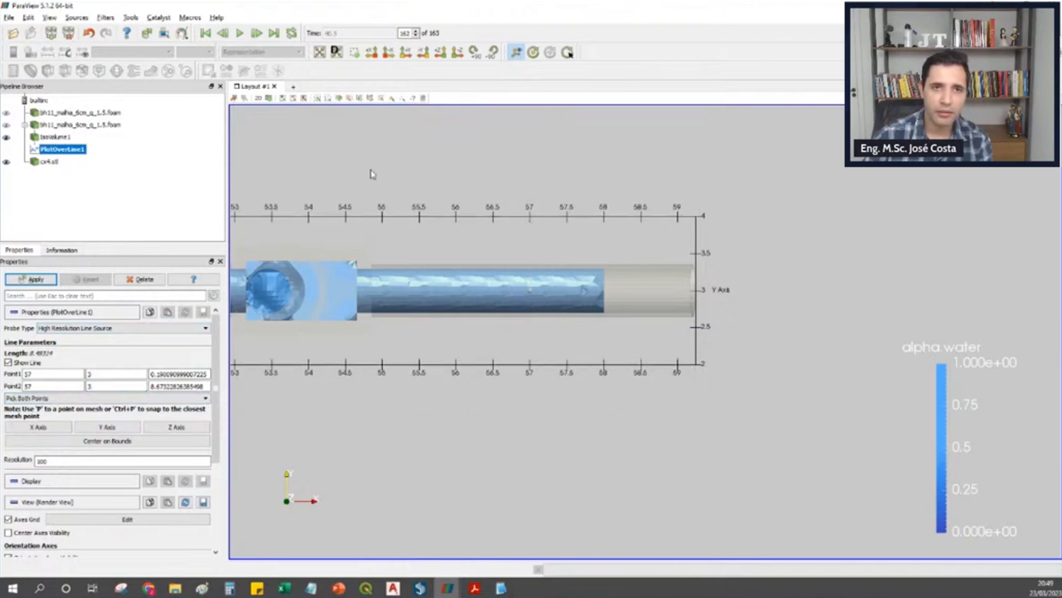
- Check the line from the side, set Point2's Z coordinate to 1 and generate the line plot
left_click(406, 52)
left_click_drag(750, 355, 652, 350, "shift")
left_click(389, 52)
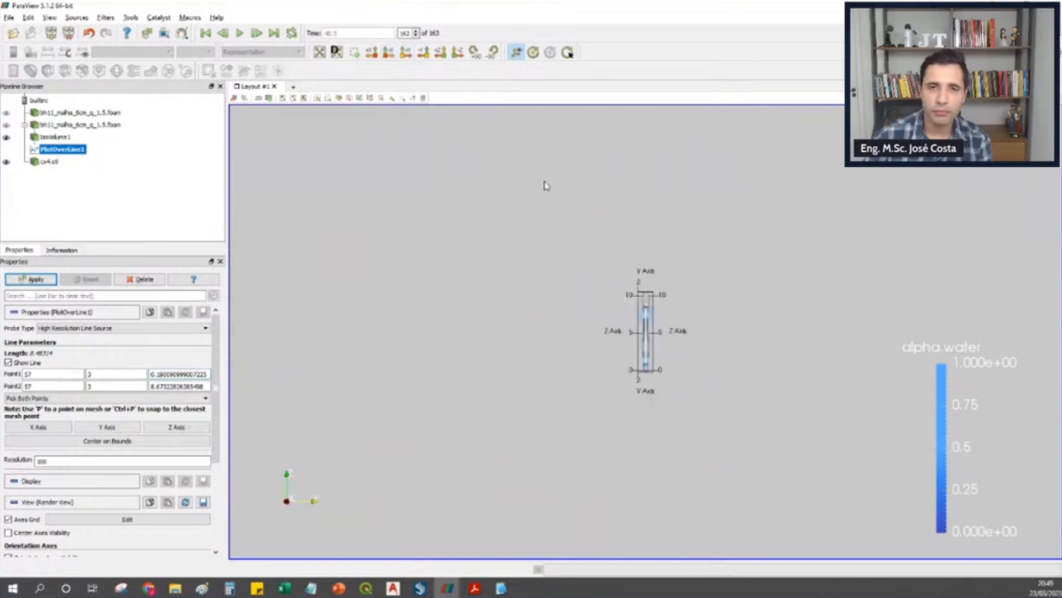
left_click(406, 52)
middle_click_drag(660, 300, 564, 316)
scroll(764, 352, "up", 10)
middle_click_drag(764, 352, 527, 301)
middle_click_drag(804, 353, 505, 289)
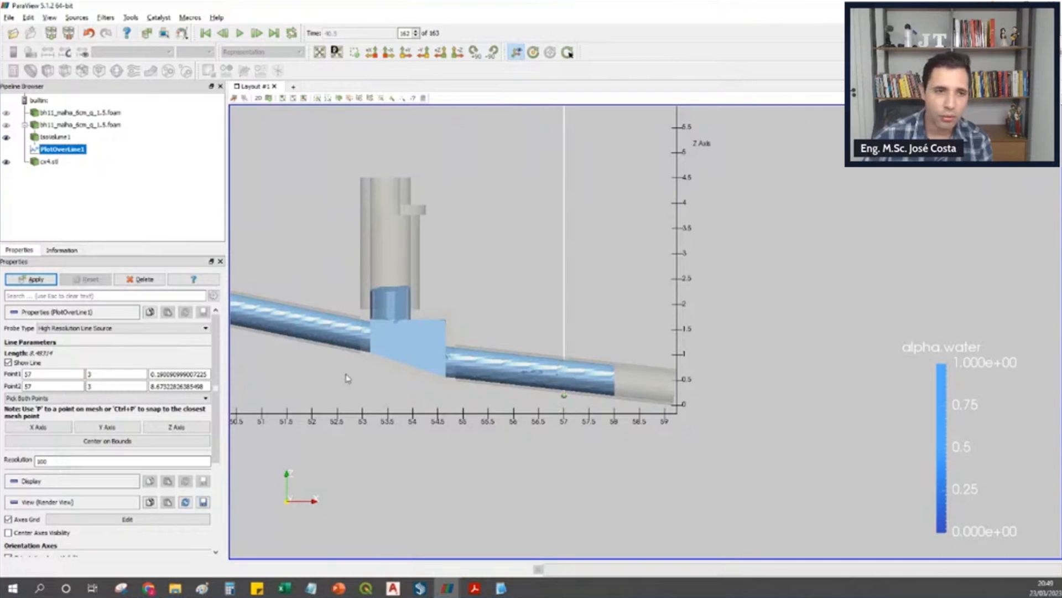
double_click(179, 383)
type("1")
left_click(55, 278)
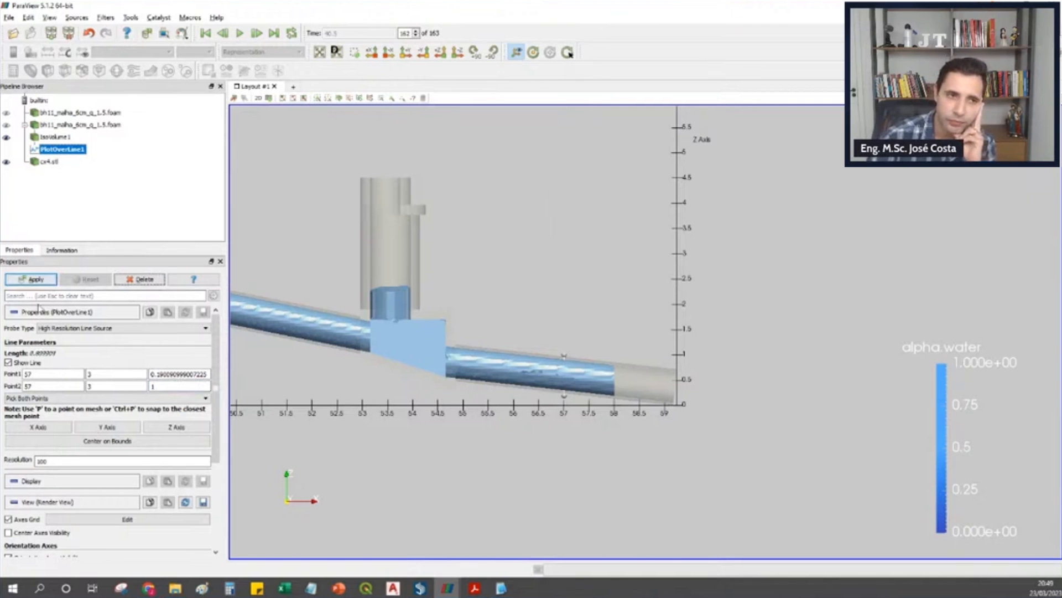
left_click(45, 282)
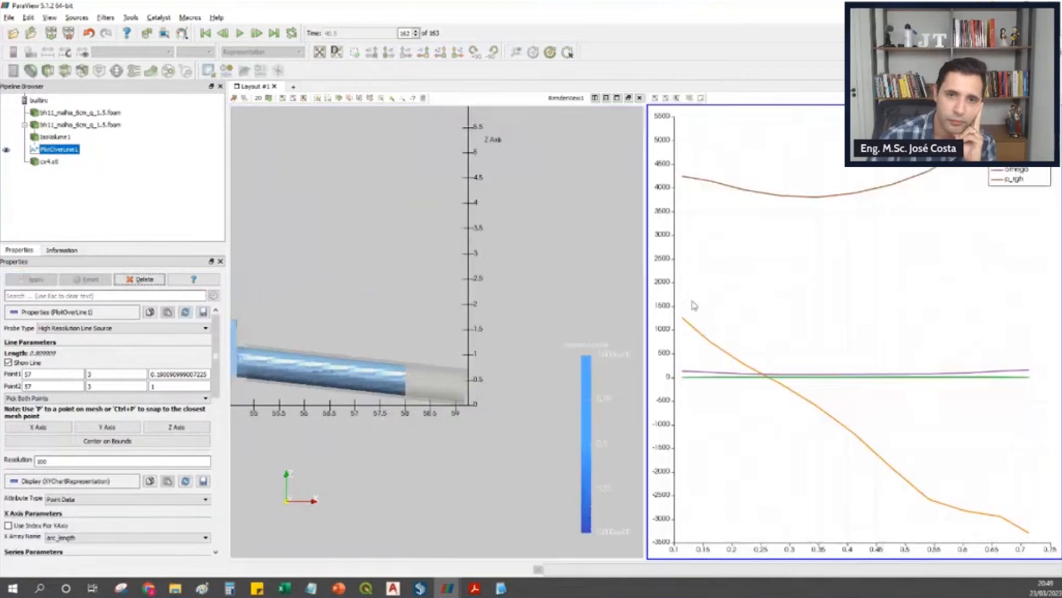
- Hide the p_rgh, p, omega, nut and k series so the chart plots only alpha.water and U_Magnitude
scroll(178, 383, "down", 10)
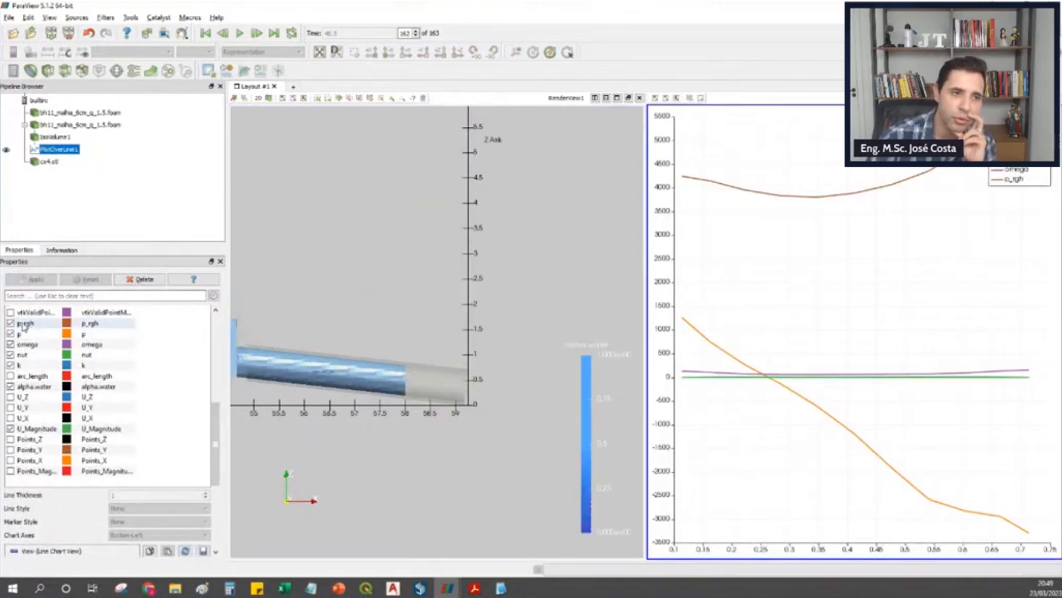
left_click(10, 323)
left_click(11, 334)
left_click(10, 344)
left_click(11, 354)
left_click(11, 366)
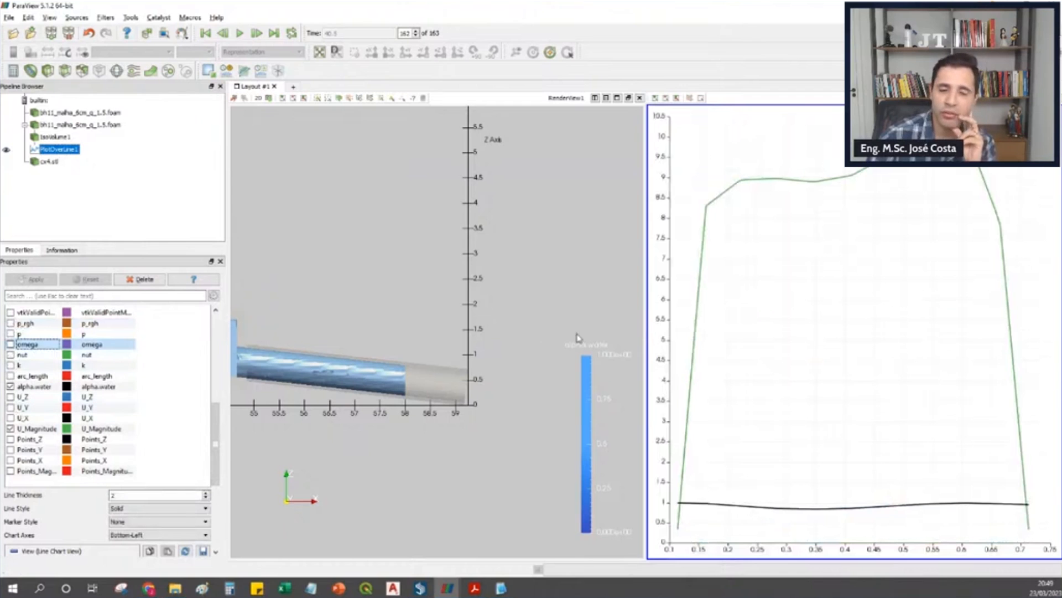
- Frame the probe line in the outlet pipe and step the simulation back four frames to compare the velocity profile
left_click(527, 321)
scroll(520, 316, "down", 1)
left_click_drag(507, 318, 550, 318)
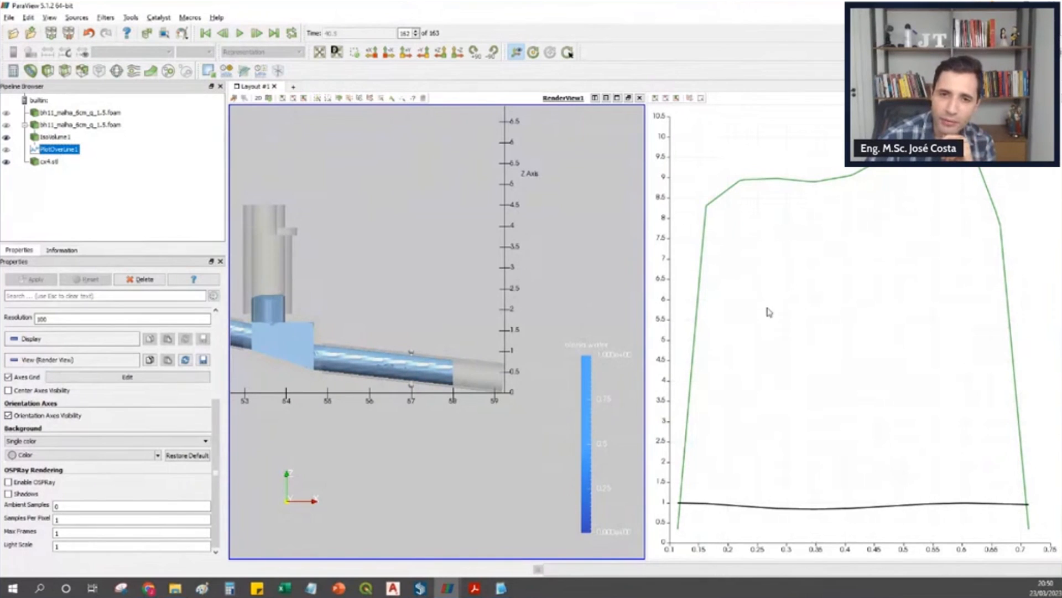
left_click(224, 34)
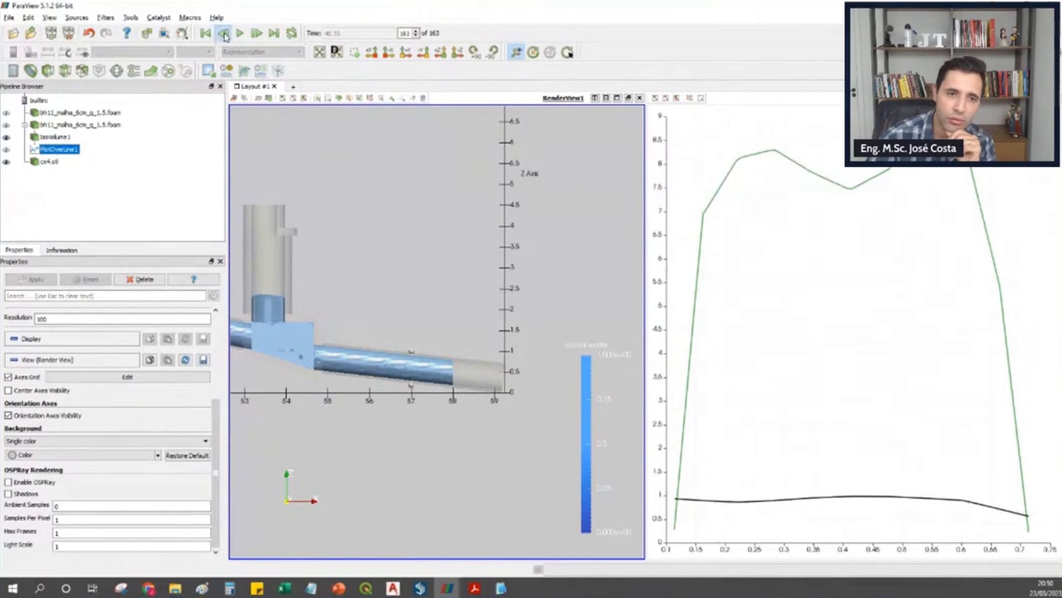
left_click(224, 35)
left_click(224, 34)
left_click(225, 35)
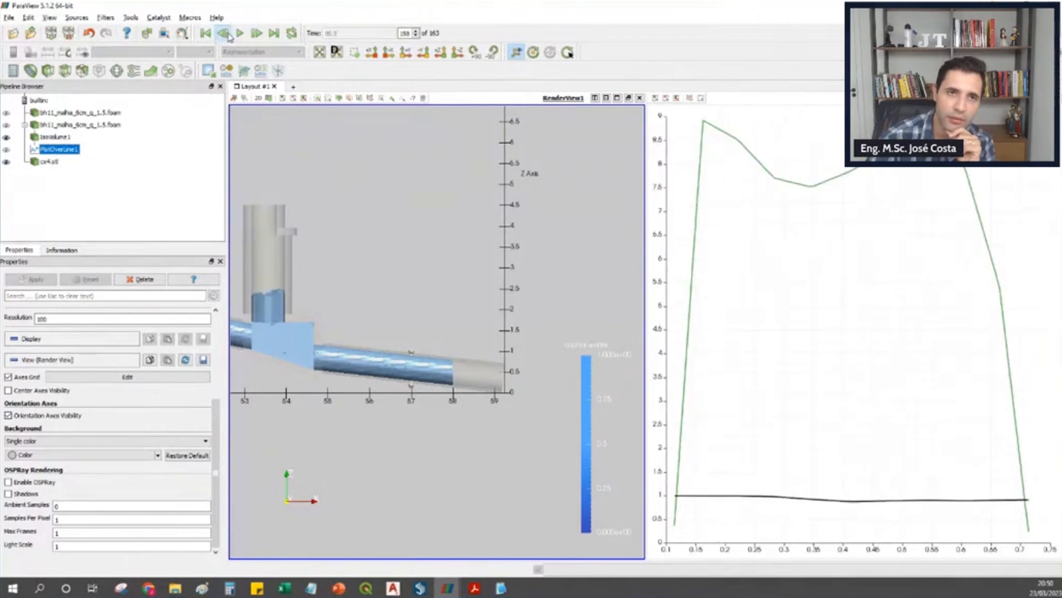
- Return the simulation to its start, jump to time 12.5 and examine the velocity profile across the outlet pipe
left_click(204, 33)
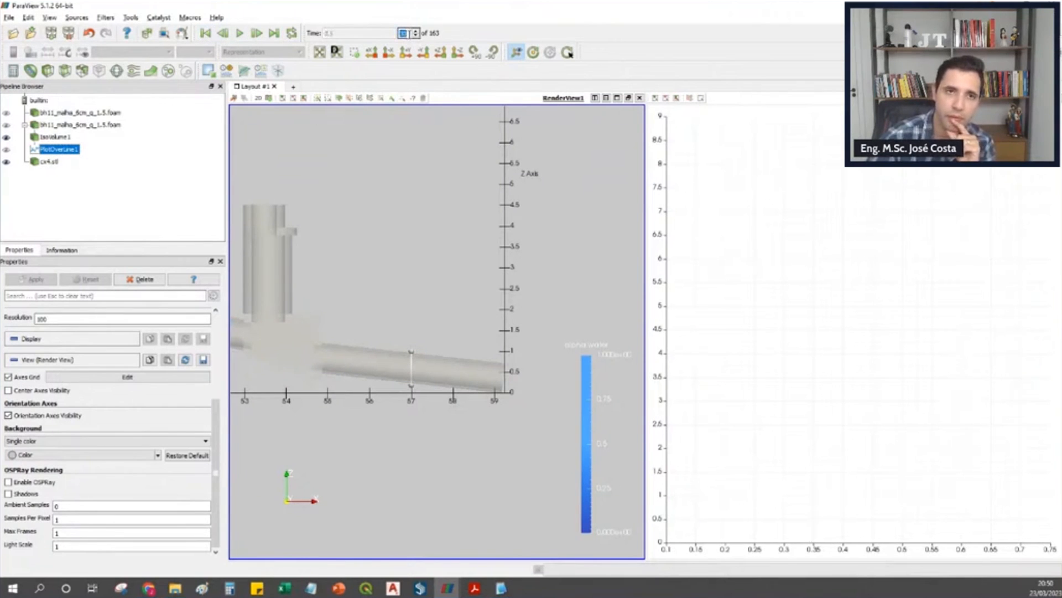
key("Return")
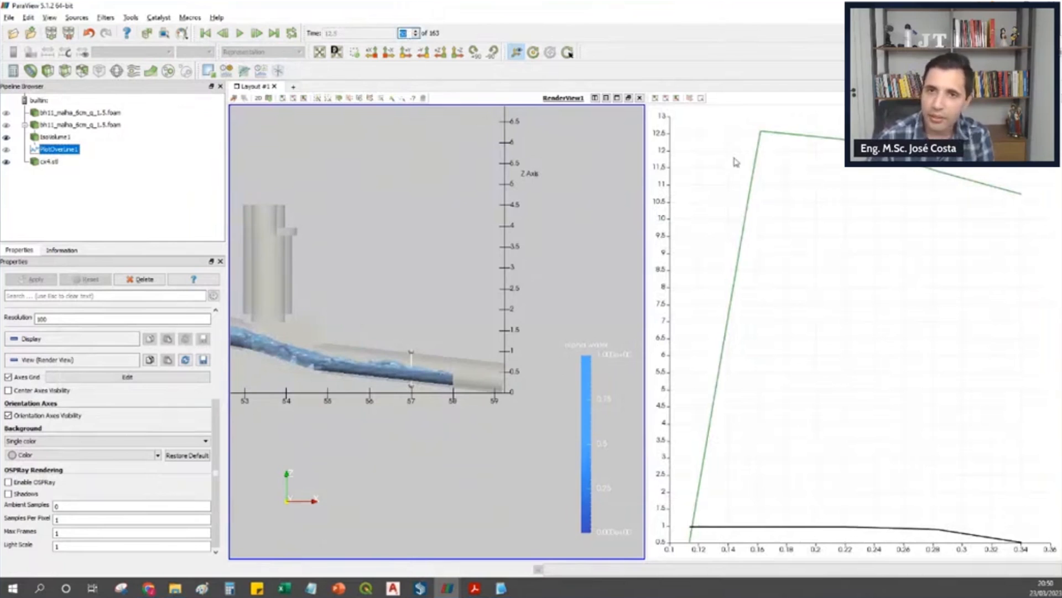
mouse_move(764, 137)
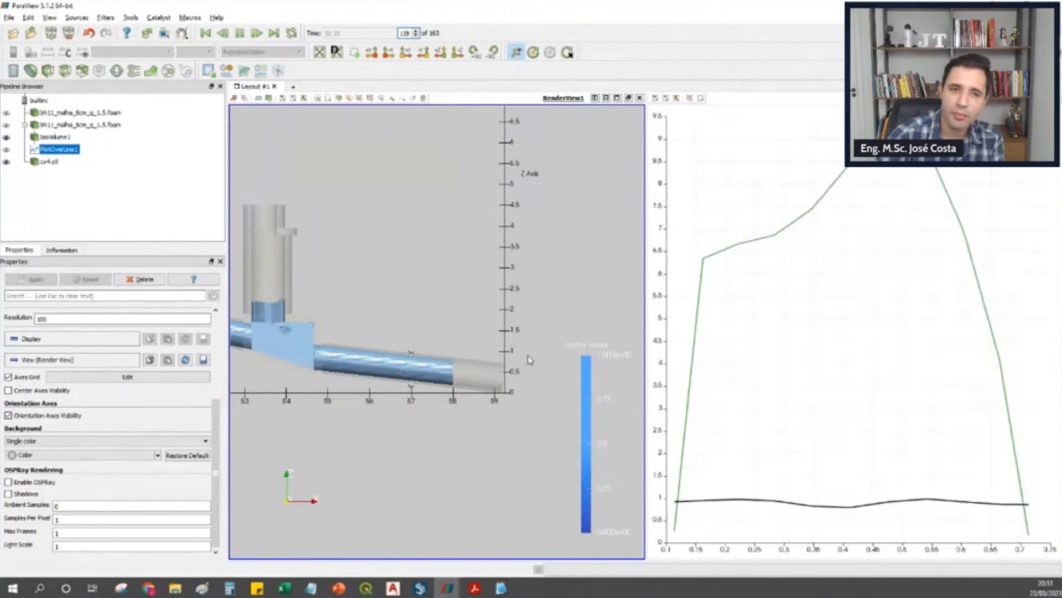
- Examine the water flow during playback along the whole pipeline, from the outlet up to the tank and back to the downstream shafts
scroll(528, 358, "down", 1)
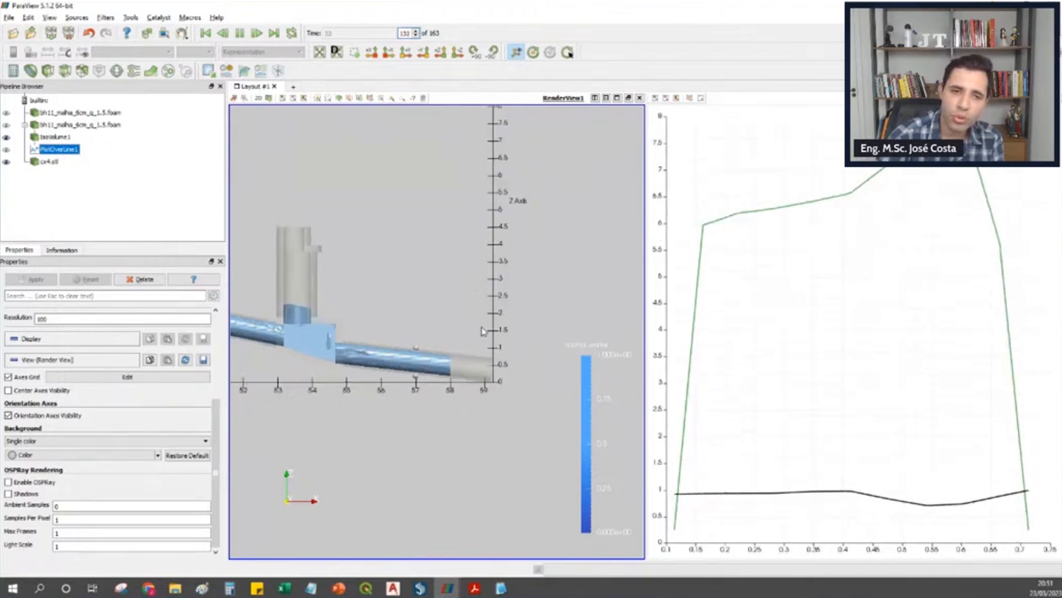
scroll(481, 331, "down", 2)
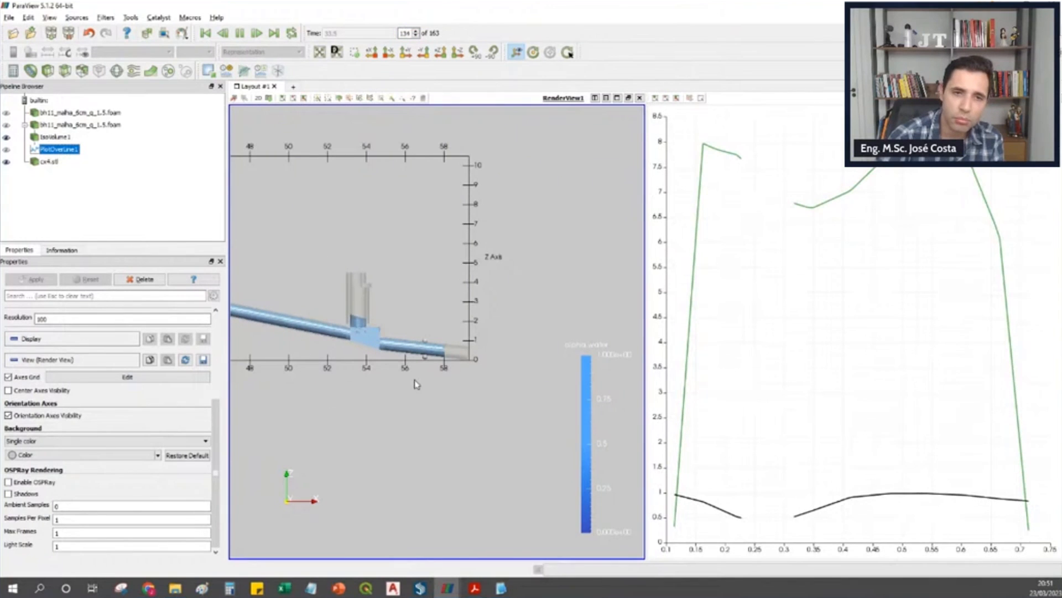
middle_click_drag(415, 380, 480, 381)
middle_click_drag(349, 369, 486, 381)
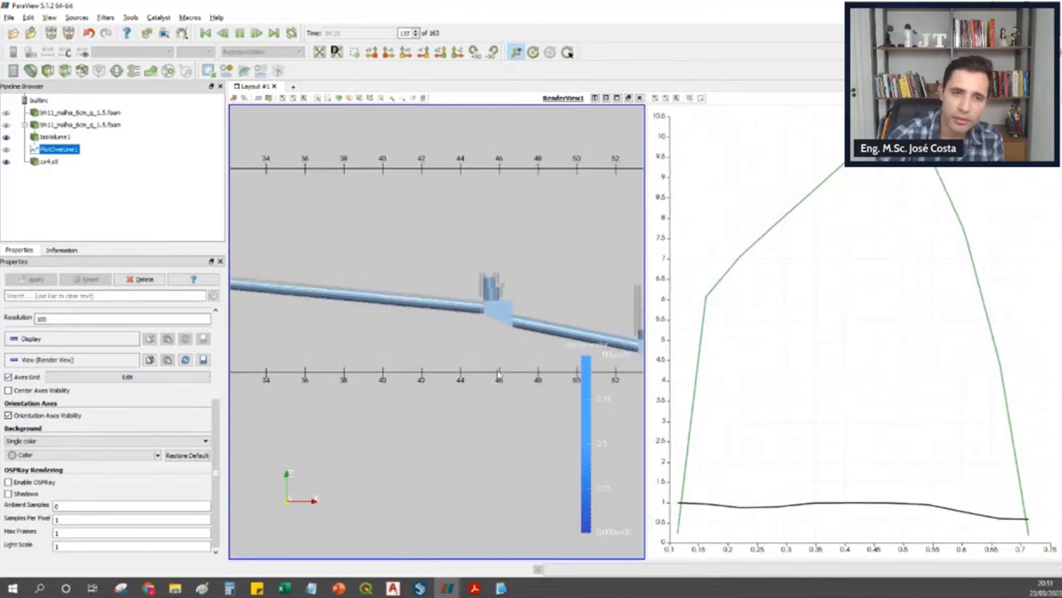
middle_click_drag(294, 343, 480, 363)
middle_click_drag(367, 332, 445, 346)
middle_click_drag(380, 339, 269, 322)
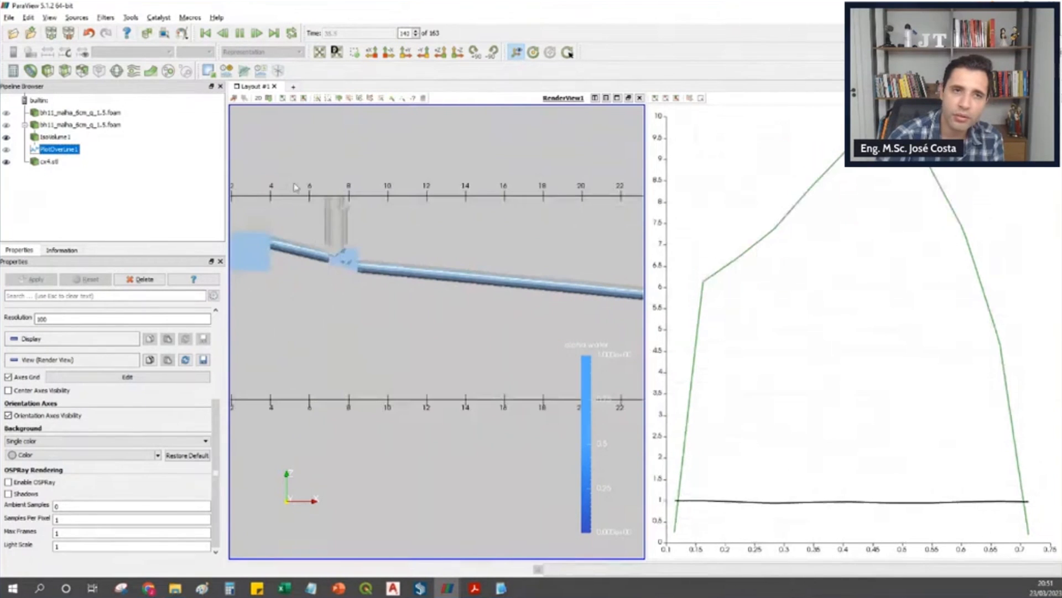
scroll(408, 192, "down", 5)
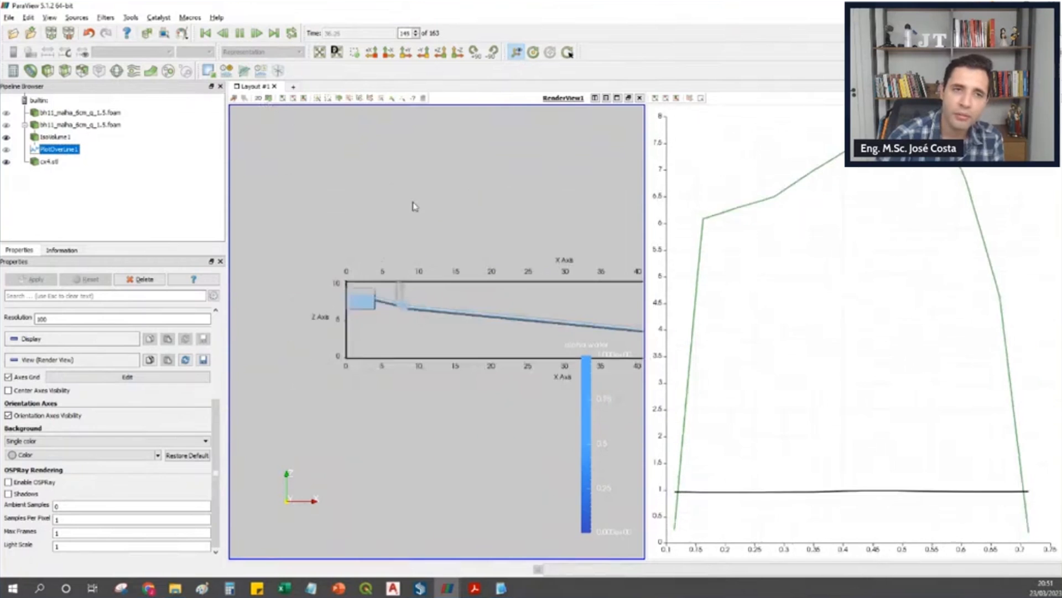
left_click_drag(468, 269, 369, 268)
scroll(448, 301, "up", 2)
scroll(528, 337, "up", 5)
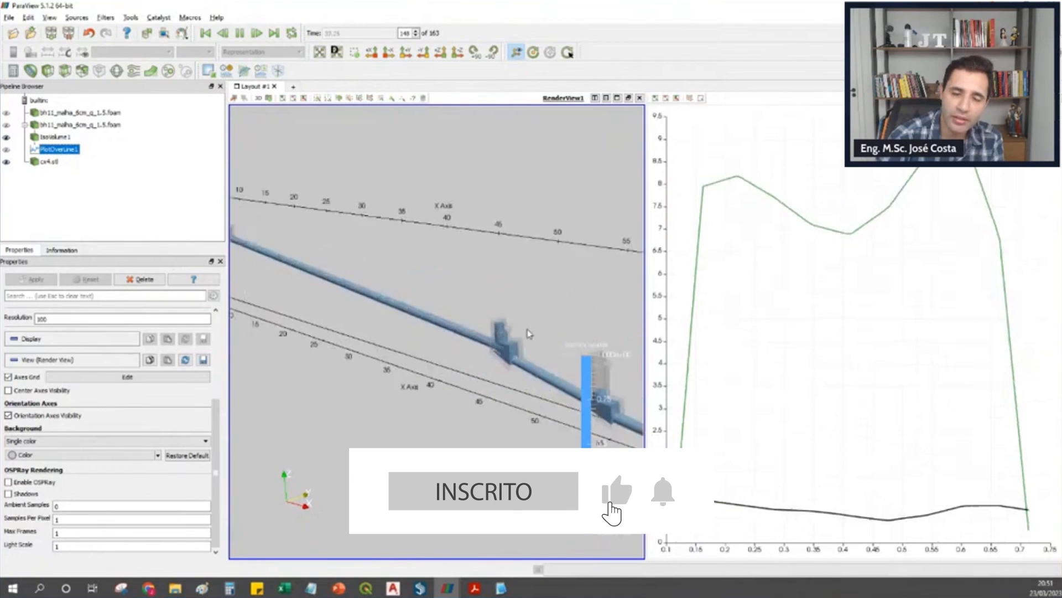
middle_click_drag(556, 304, 391, 275)
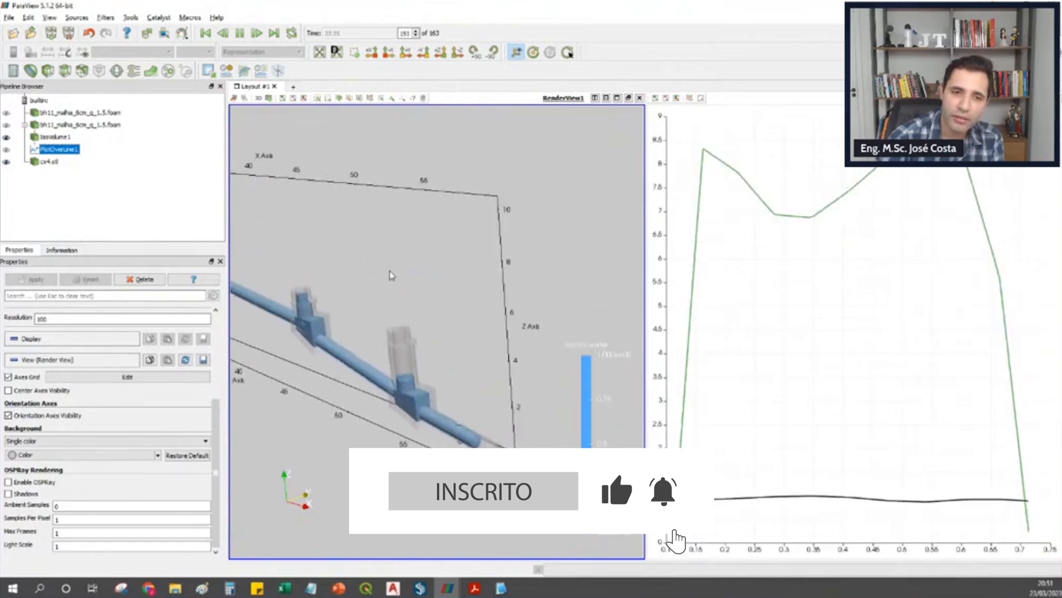